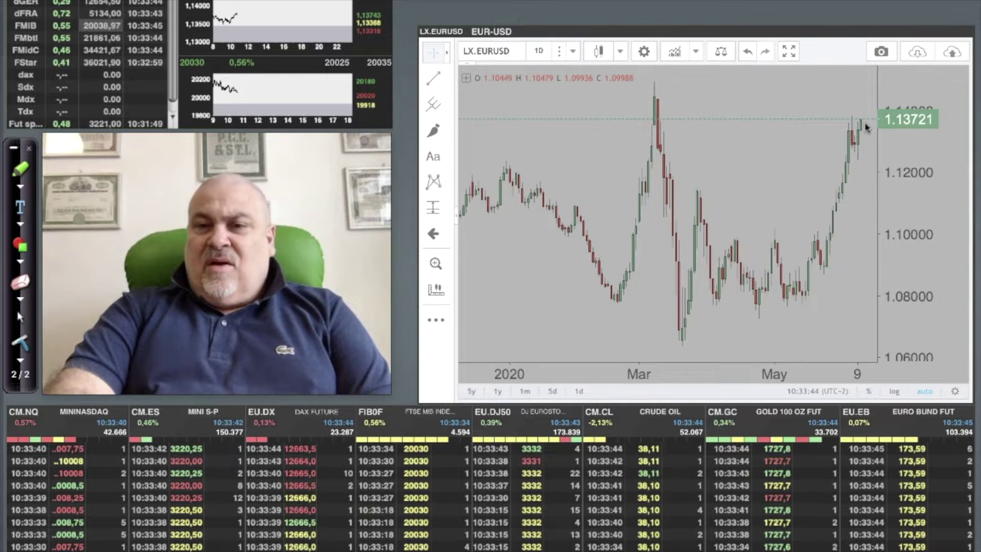
# Draw a red arrow on the EUR-USD daily chart at the latest high near 1.137
pyautogui.moveTo(865, 125); pyautogui.dragTo(926, 175)
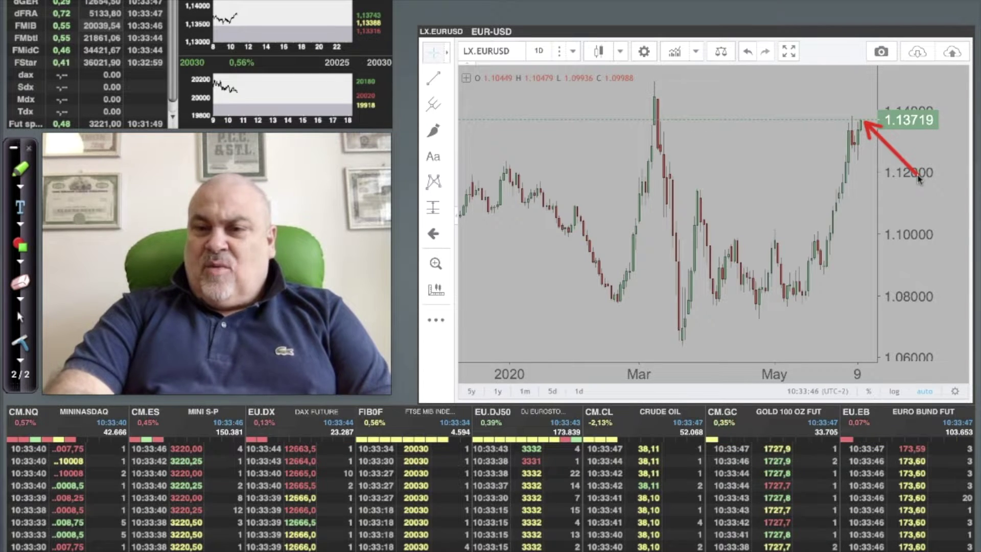
# Mark the 1.10 and 1.08 levels and the March peak with arrows, then erase them all
pyautogui.moveTo(728, 238); pyautogui.dragTo(868, 239)
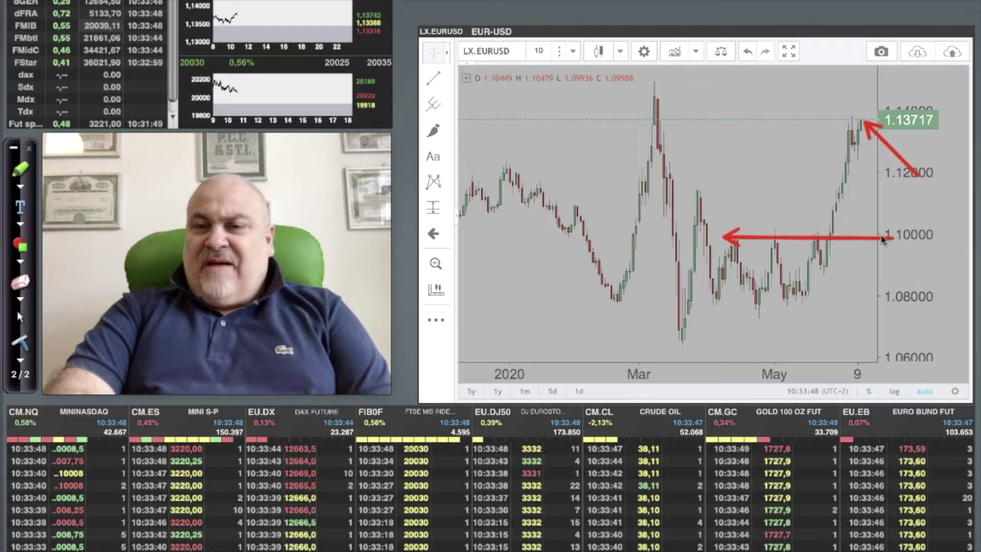
pyautogui.moveTo(718, 310); pyautogui.dragTo(791, 308)
pyautogui.moveTo(874, 307); pyautogui.dragTo(896, 310)
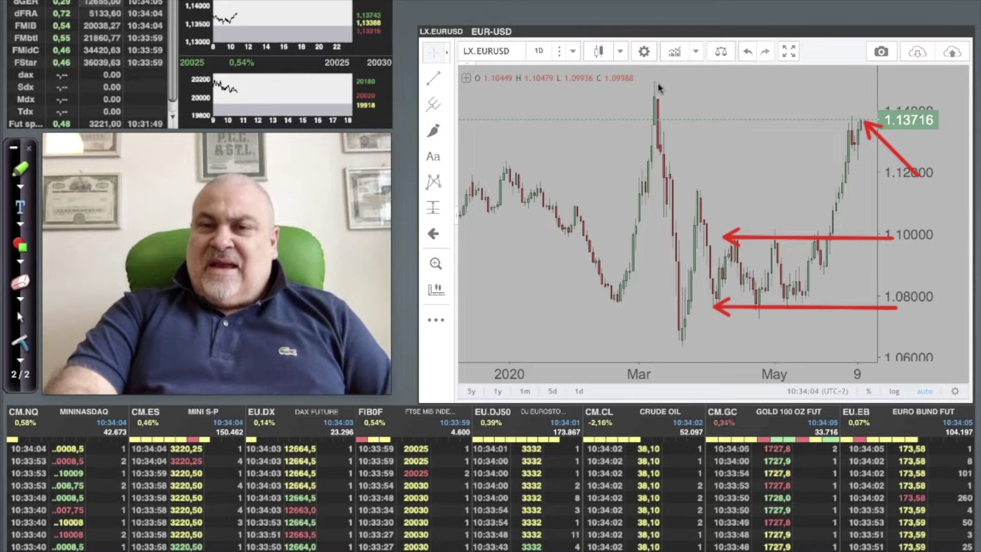
pyautogui.moveTo(659, 88); pyautogui.dragTo(875, 85)
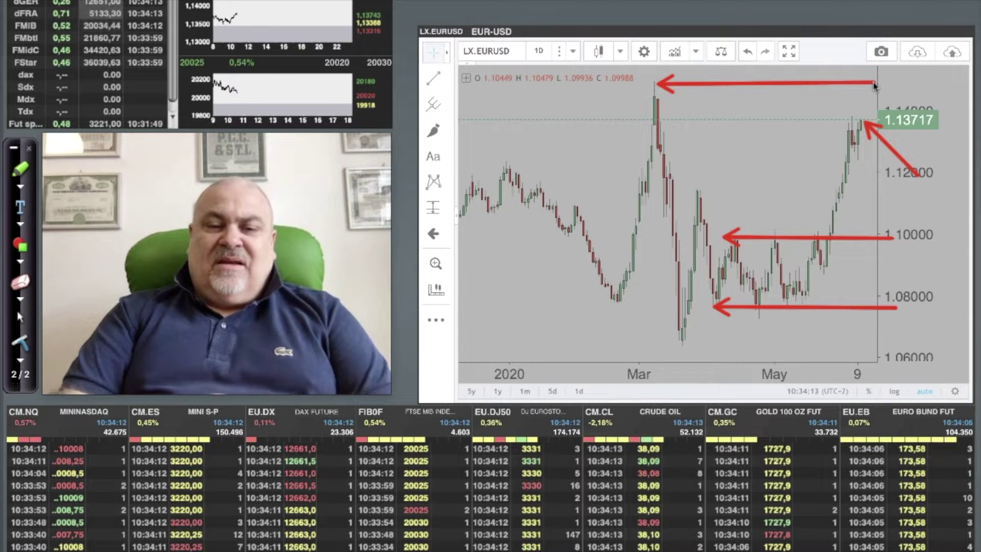
pyautogui.press('Delete')
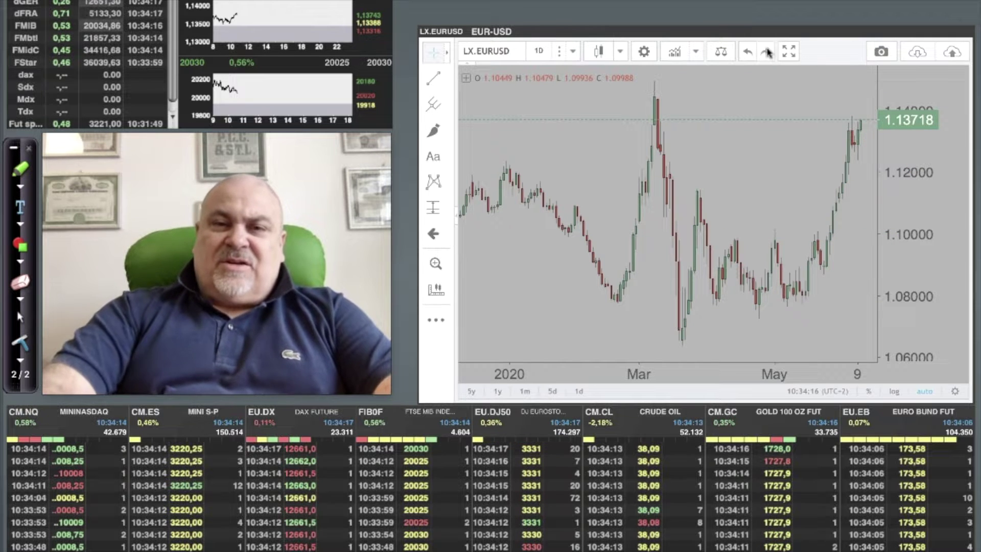
# Load the LX.USDCAD daily chart, which shows price near 1.339
pyautogui.click(491, 51)
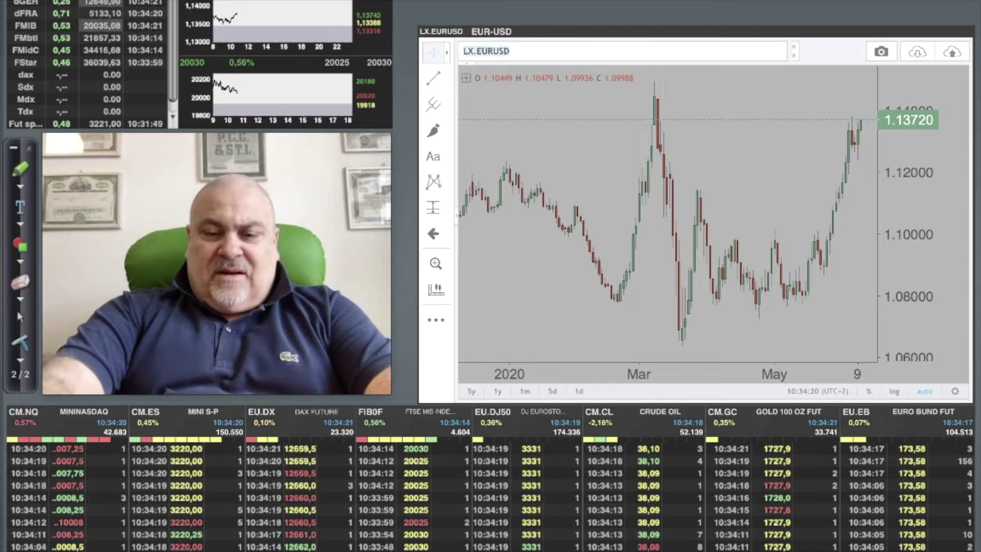
pyautogui.write('LX.US')
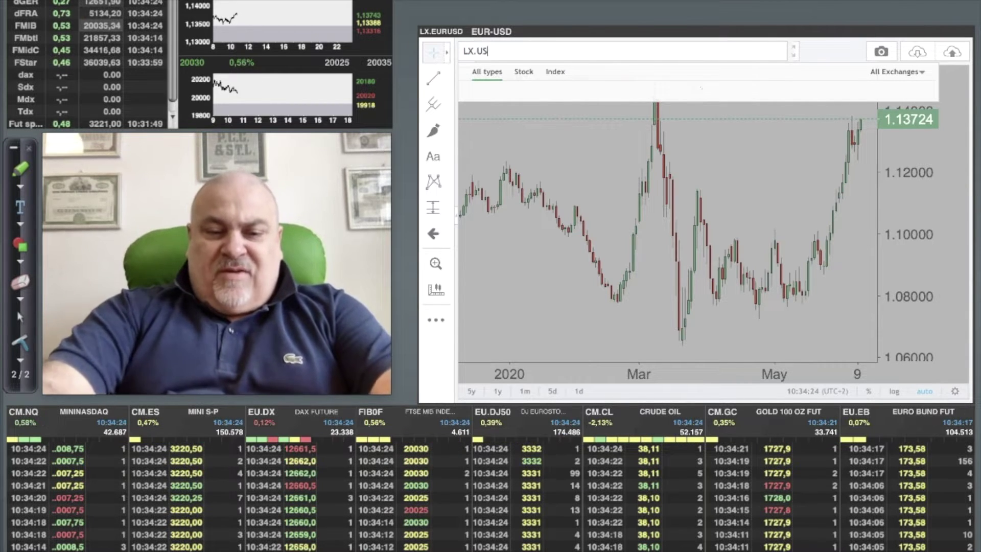
pyautogui.write('DCAD')
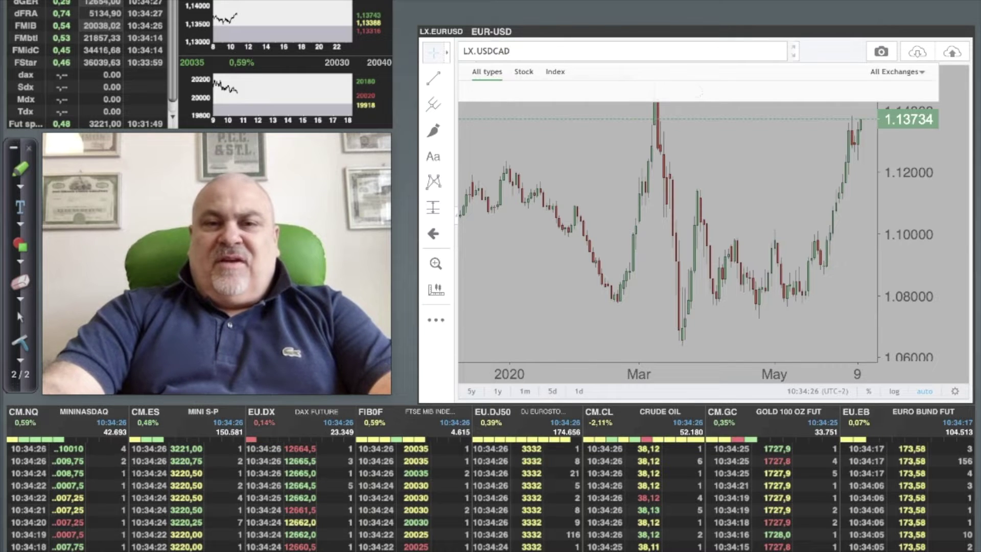
pyautogui.press('Return')
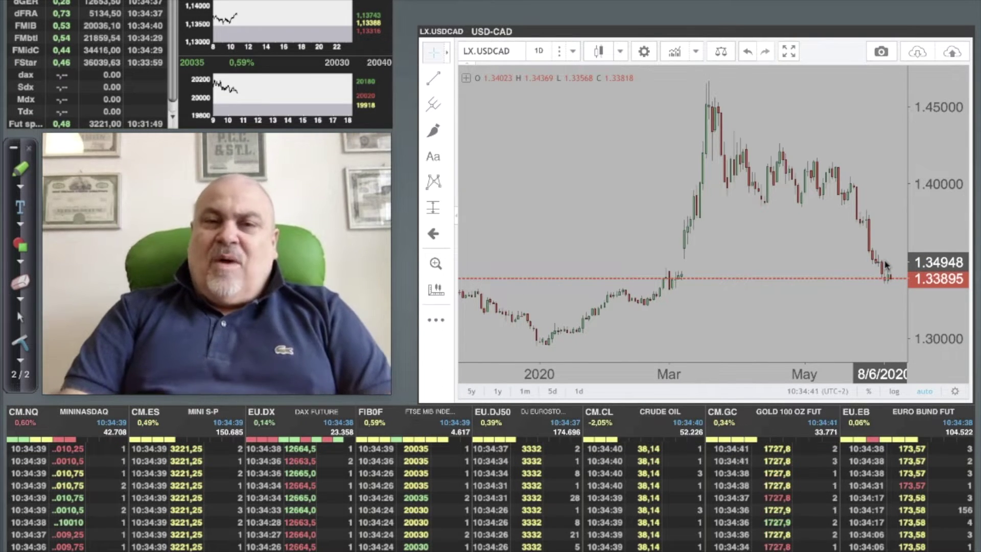
pyautogui.click(501, 50)
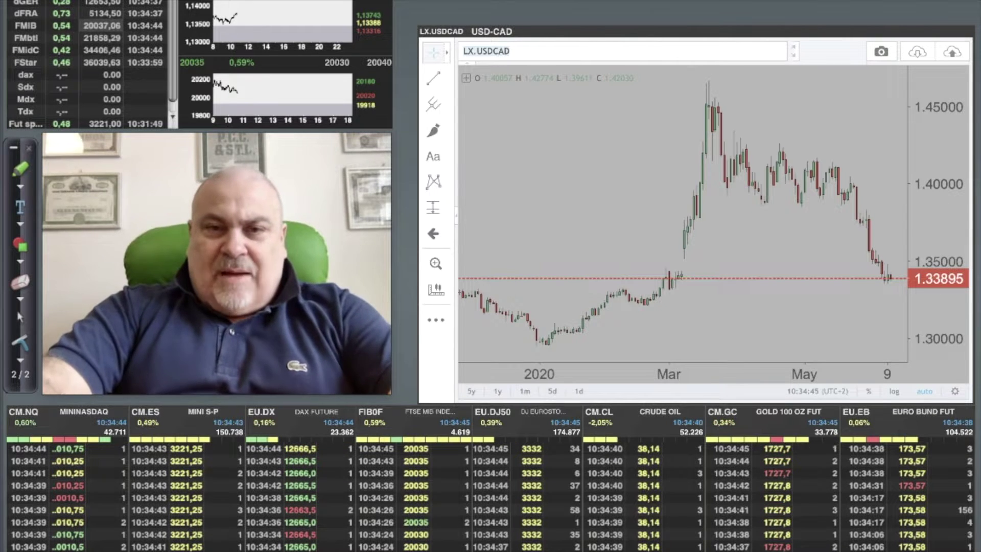
pyautogui.write('LX')
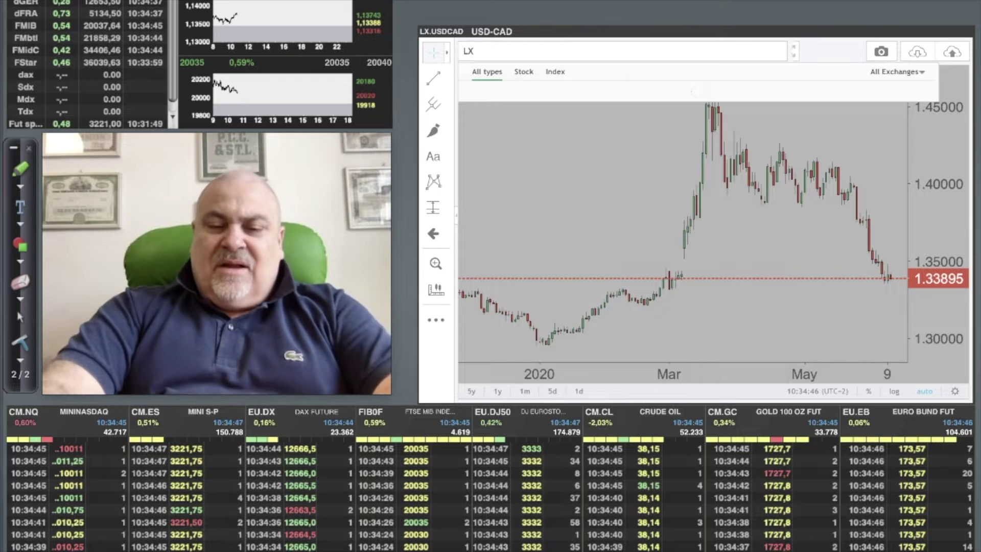
pyautogui.write('.AU')
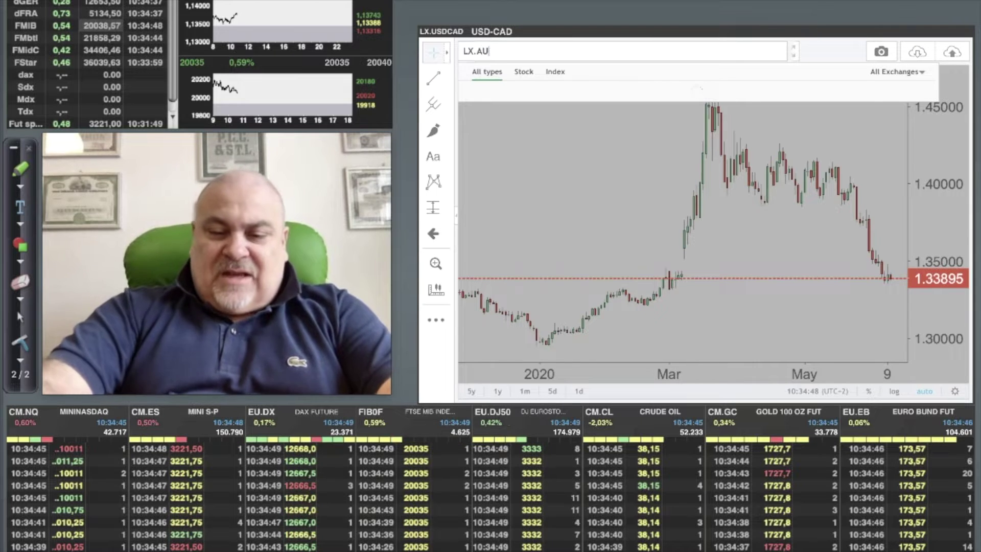
pyautogui.write('DUSD')
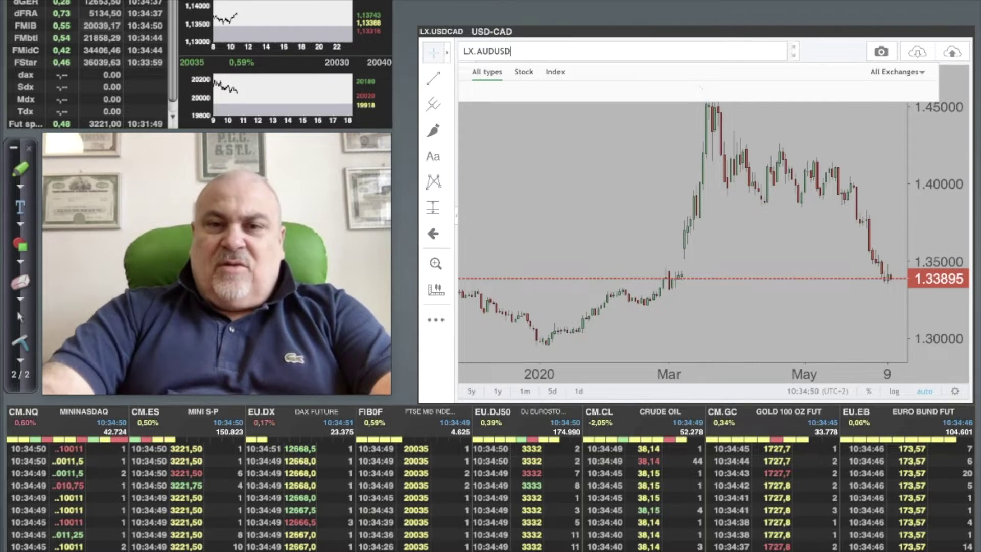
# Load the LX.AUDUSD daily chart
pyautogui.press('Return')
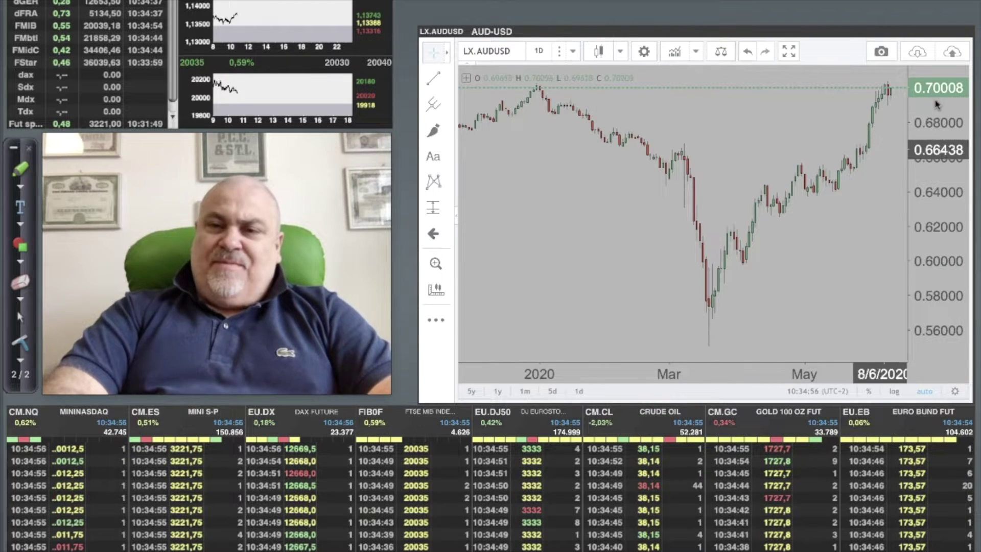
pyautogui.scroll(-3, 937, 152)
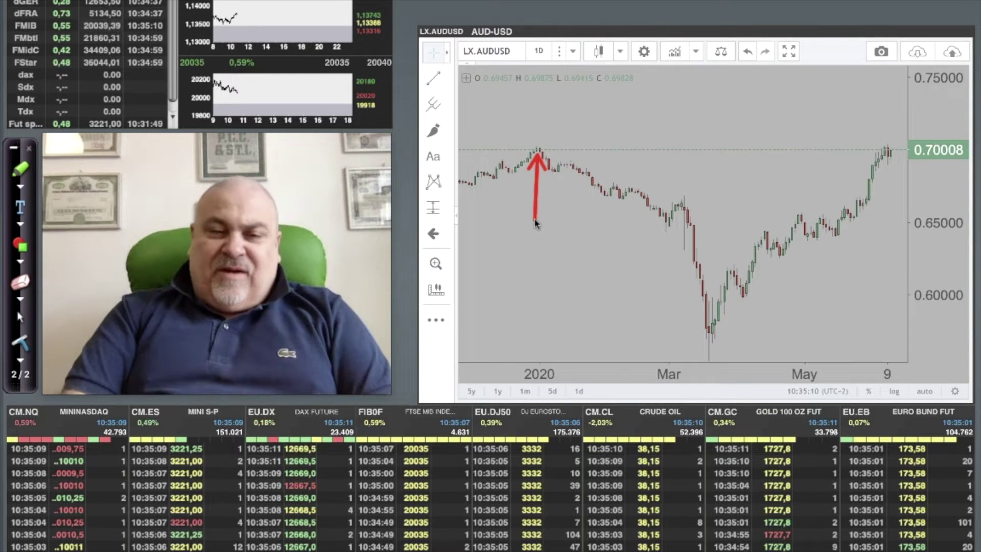
# Clear the AUD-USD arrow and load LX.NZDUSD, fixing the misspelled symbol after the not-found message
pyautogui.press('Delete')
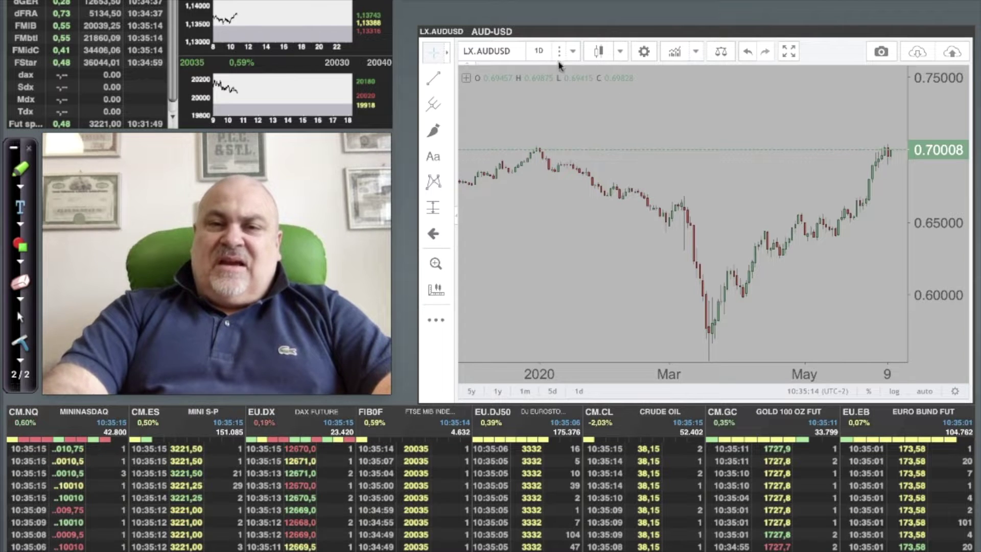
pyautogui.click(505, 52)
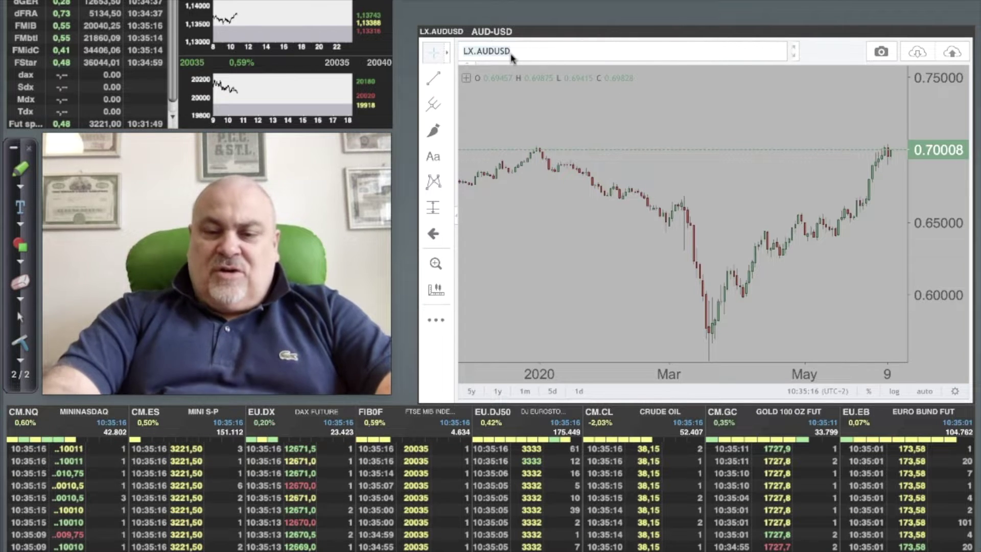
pyautogui.write('LX.NN')
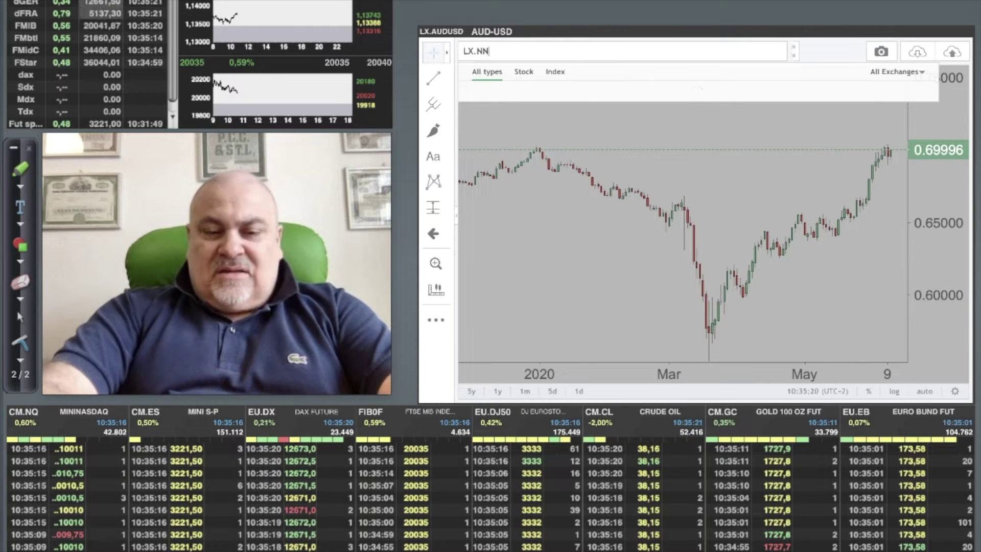
pyautogui.write('ZDUSD')
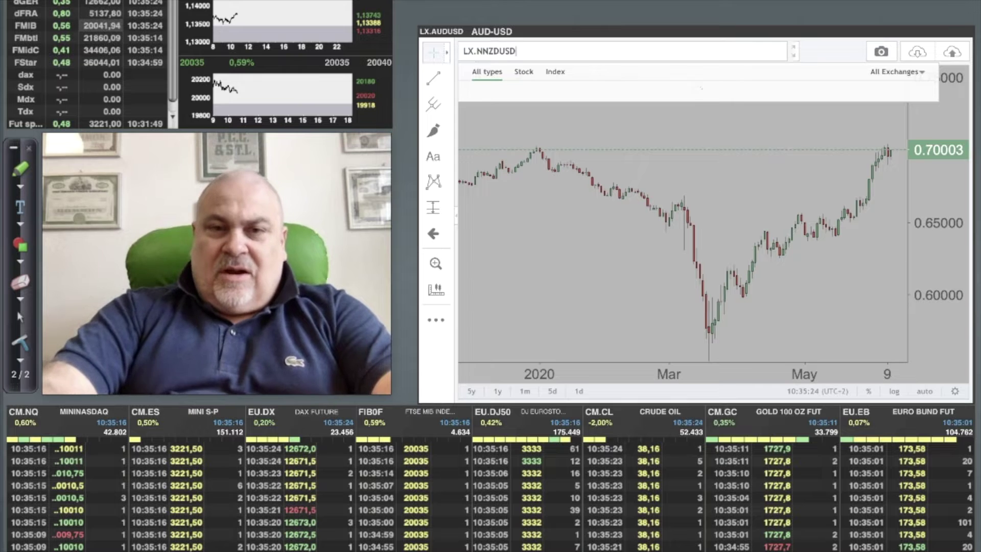
pyautogui.press('Return')
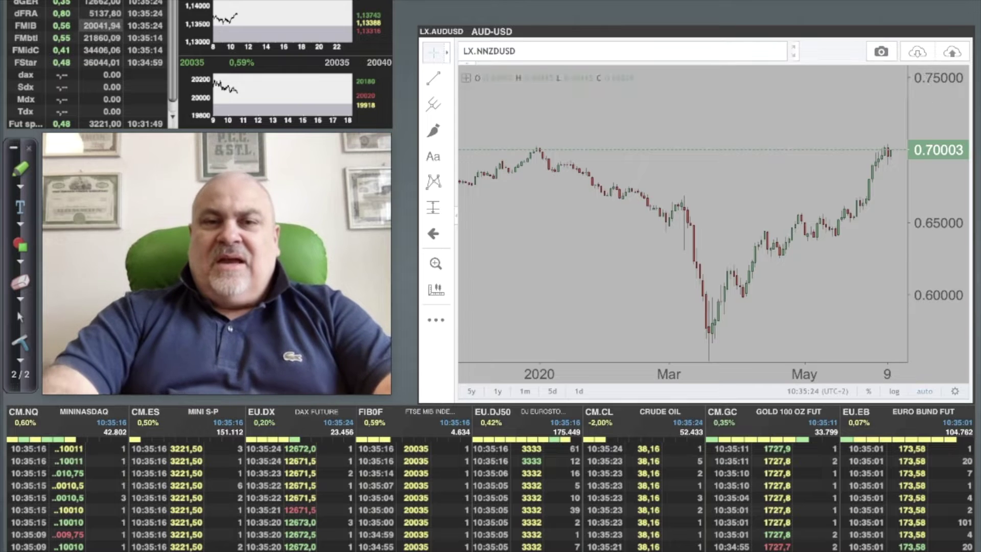
pyautogui.click(556, 299)
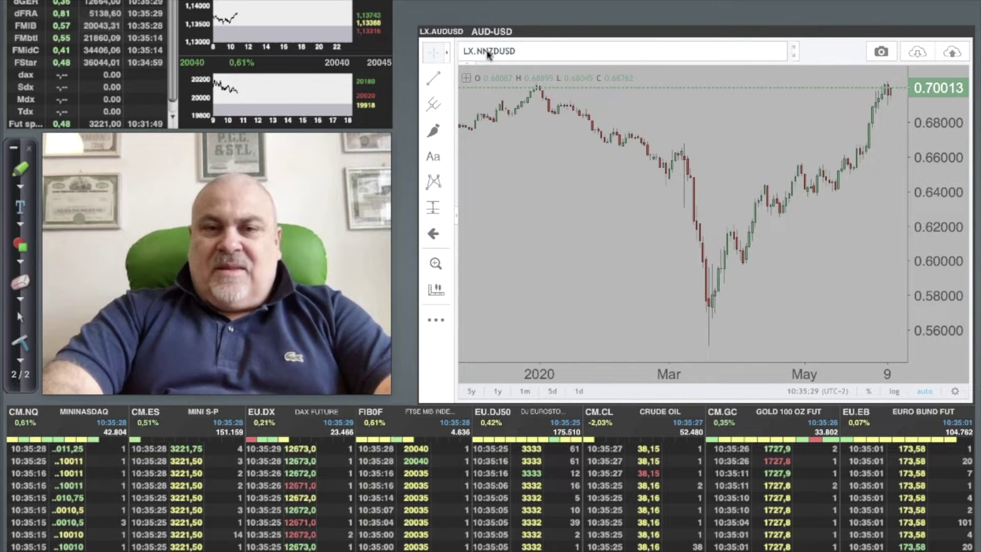
pyautogui.click(487, 51)
pyautogui.press('BackSpace')
pyautogui.press('Return')
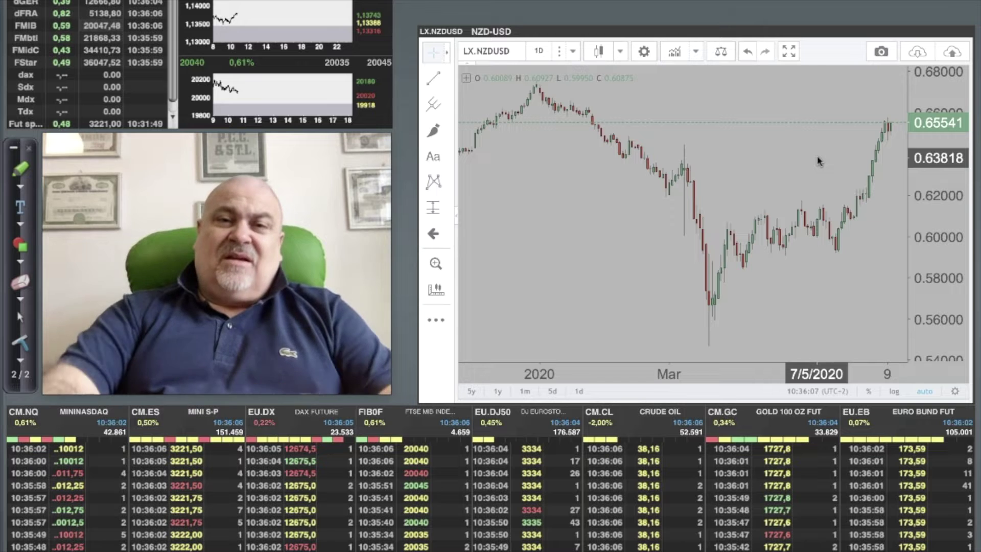
pyautogui.click(514, 54)
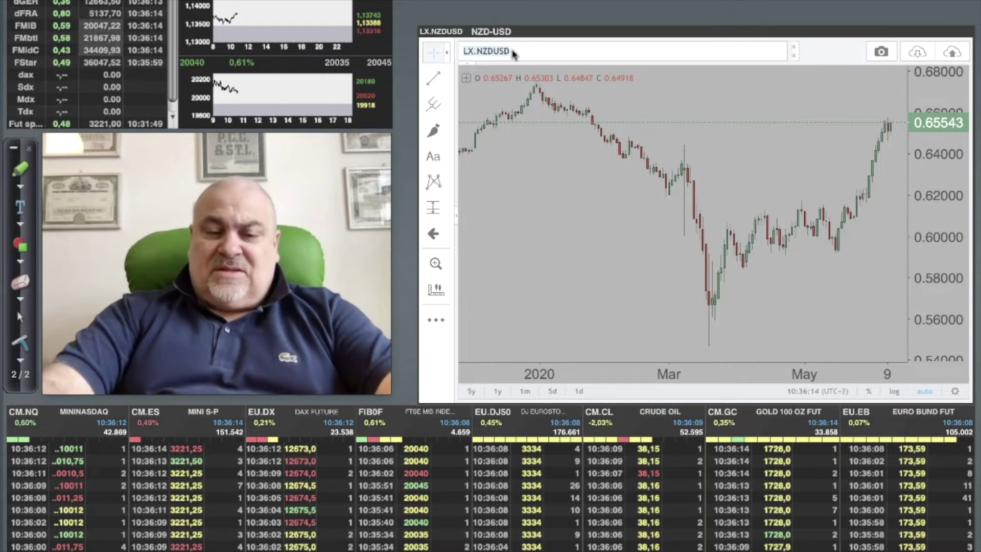
pyautogui.write('CM.CL')
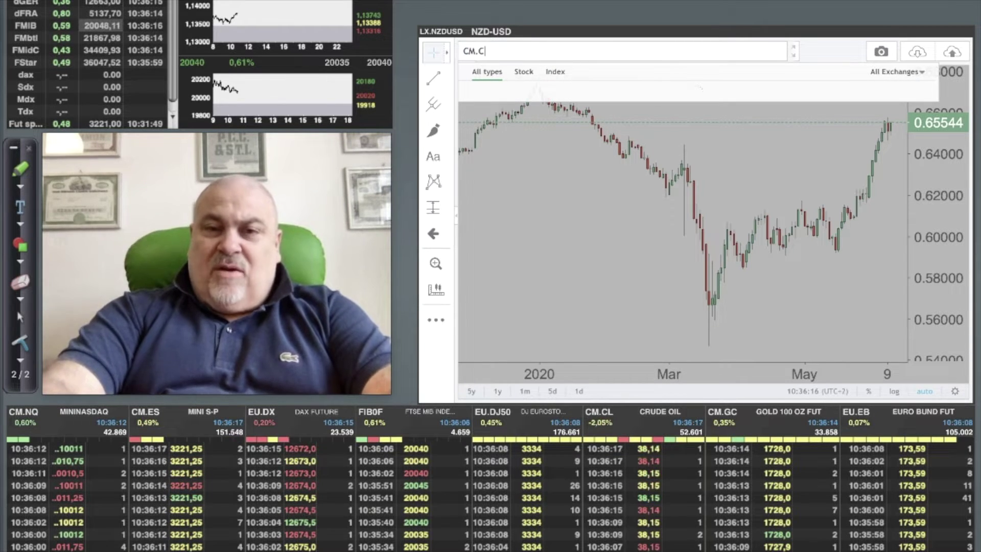
# Load the crude oil CM.CL daily chart and stretch its price scale vertically
pyautogui.press('Return')
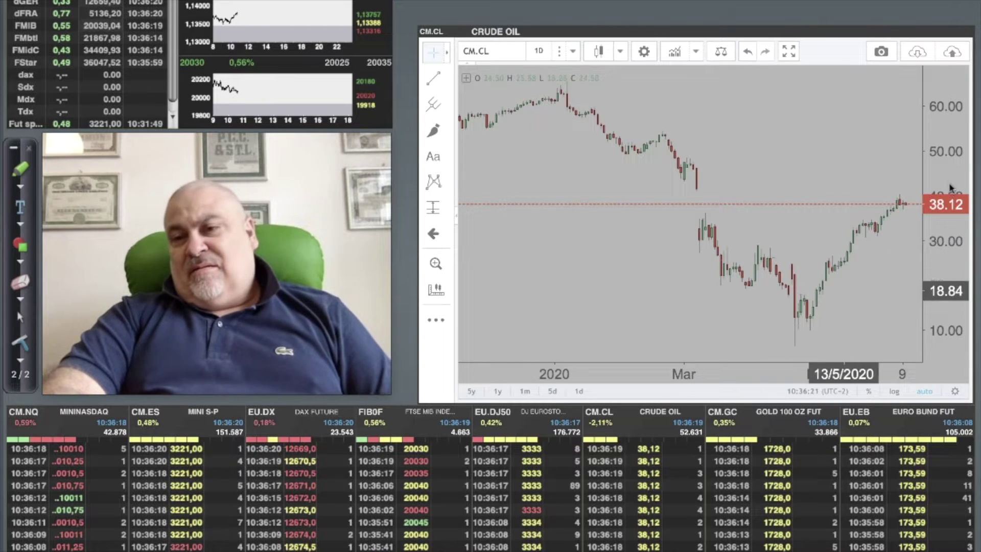
pyautogui.moveTo(947, 116)
pyautogui.mouseDown()
pyautogui.moveTo(948, 154)
pyautogui.moveTo(948, 92)
pyautogui.mouseUp()
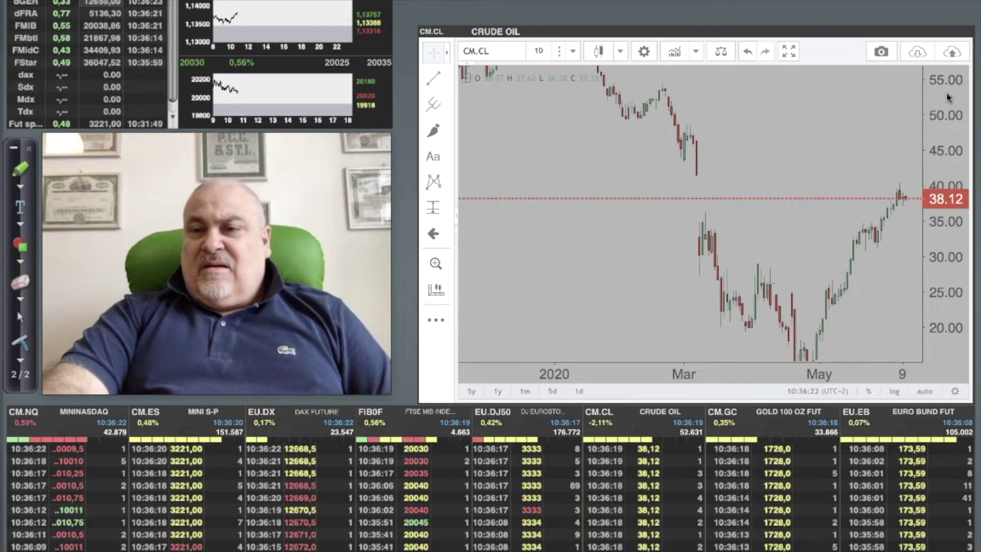
pyautogui.scroll(2, 910, 201)
pyautogui.scroll(3, 911, 200)
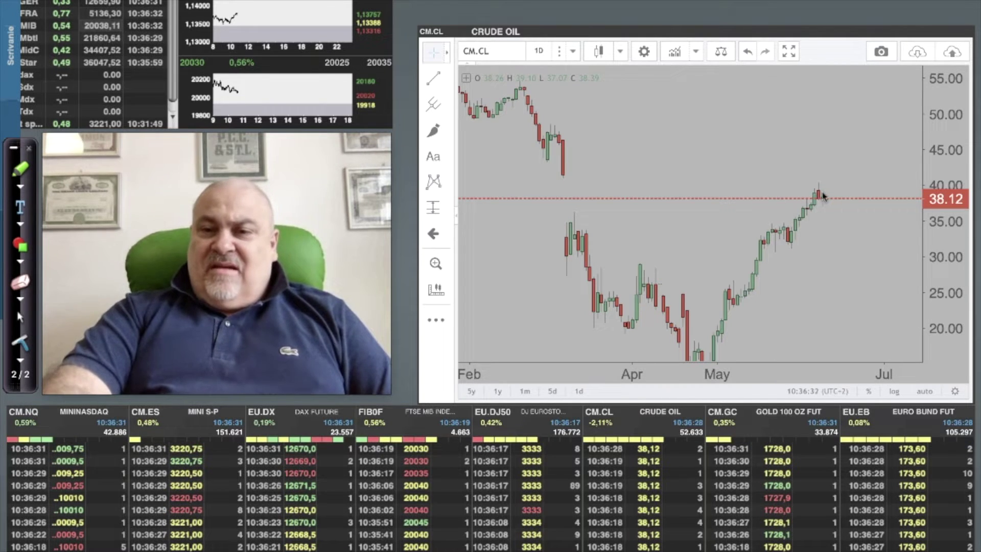
pyautogui.moveTo(814, 197); pyautogui.dragTo(706, 346)
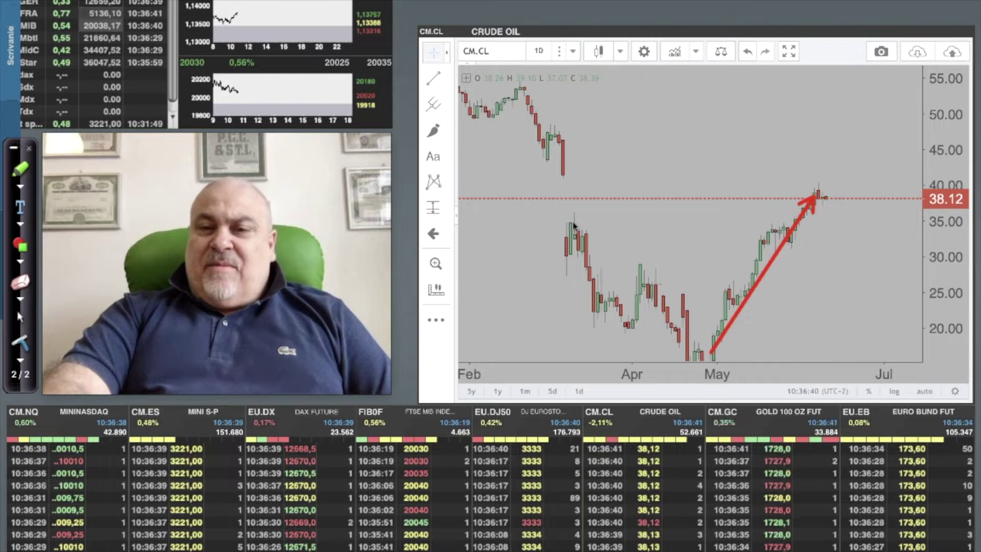
pyautogui.moveTo(843, 225); pyautogui.dragTo(924, 227)
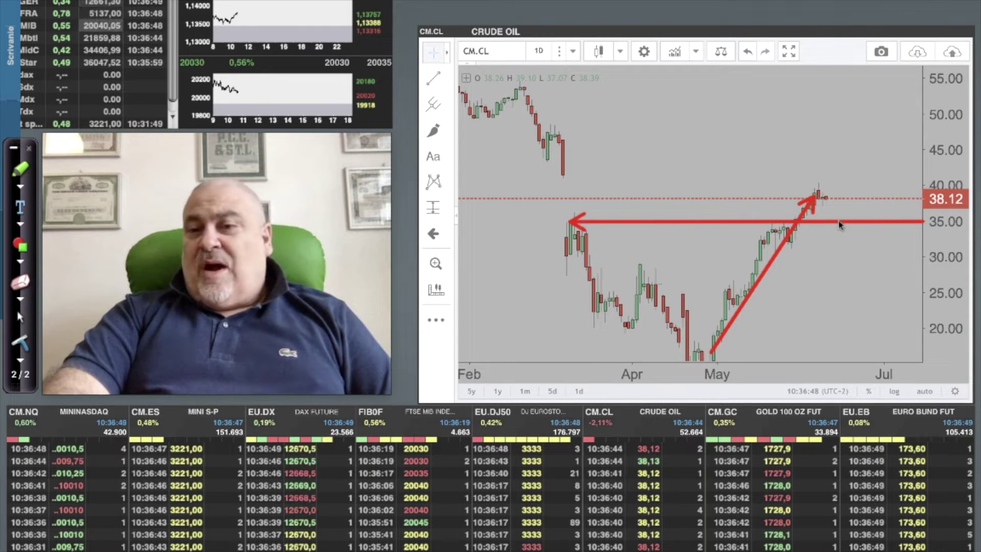
pyautogui.moveTo(840, 221); pyautogui.dragTo(825, 201)
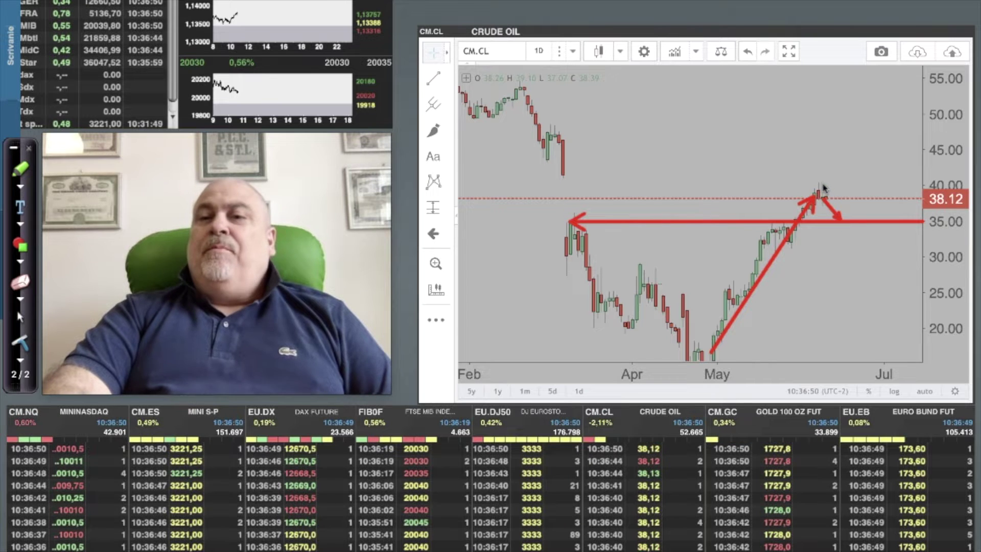
pyautogui.moveTo(881, 190); pyautogui.dragTo(888, 188)
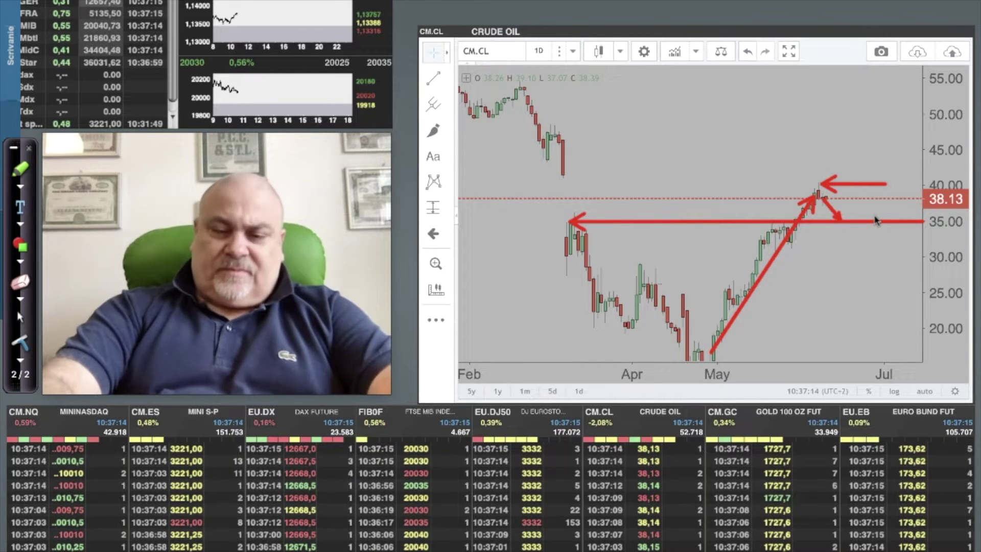
pyautogui.press('e')
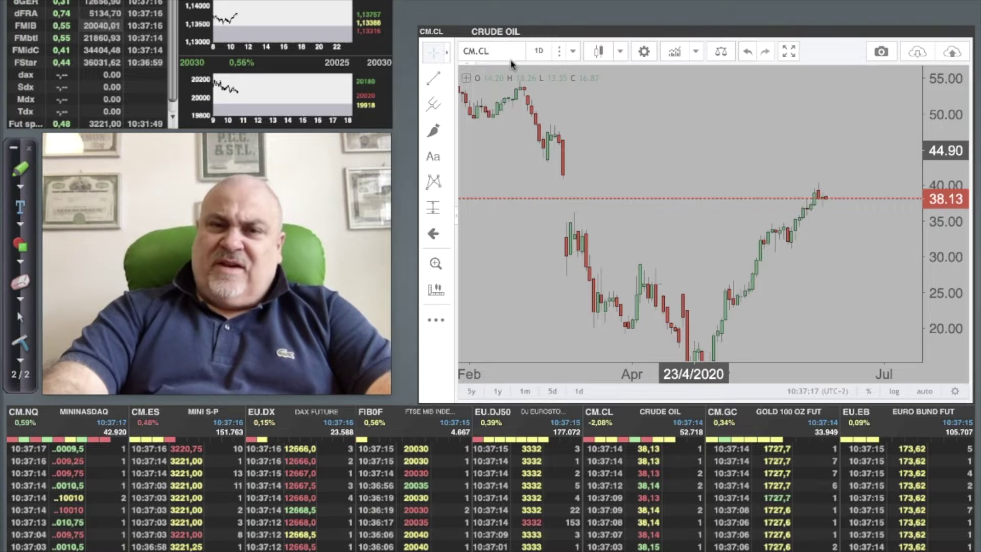
# Switch the chart to silver futures CM.SI daily
pyautogui.click(483, 52)
pyautogui.write('CM')
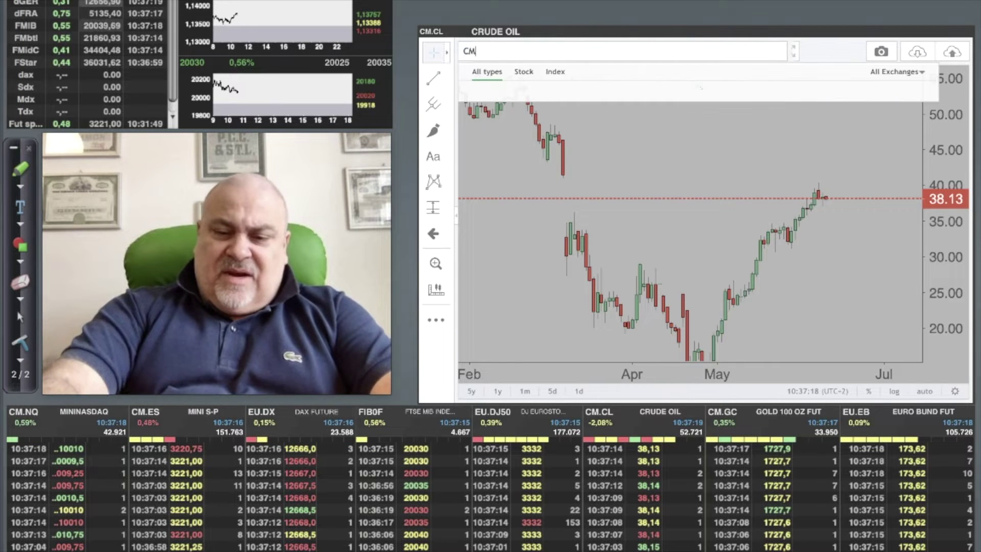
pyautogui.write('.SI')
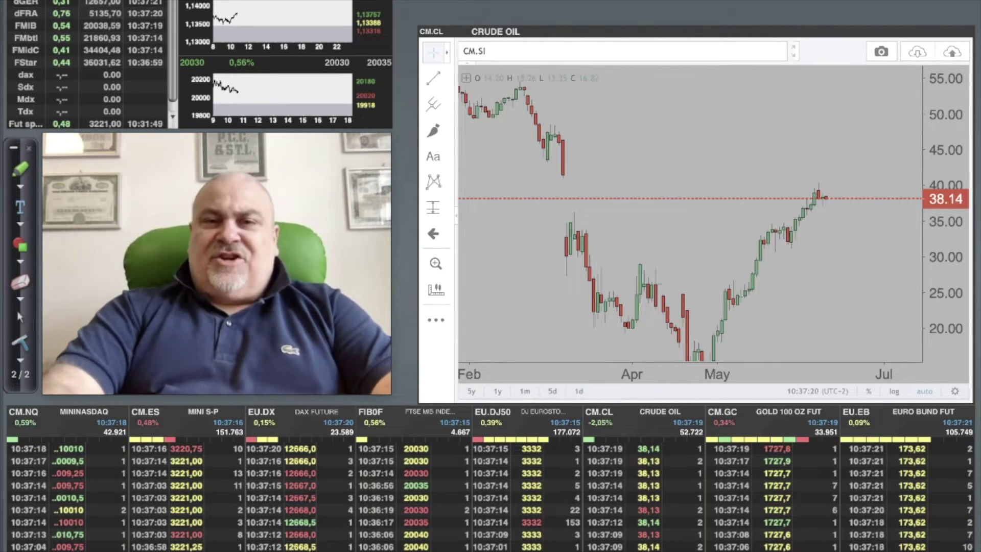
pyautogui.press('Return')
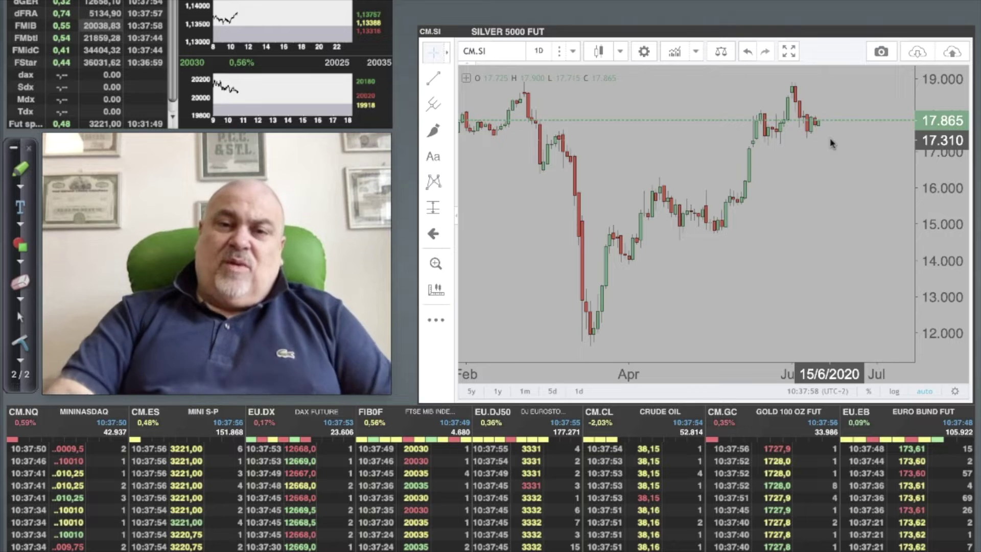
# Load gold CM.GC, arrow the 1675 support and 1760 April high, then clear the arrows
pyautogui.click(498, 51)
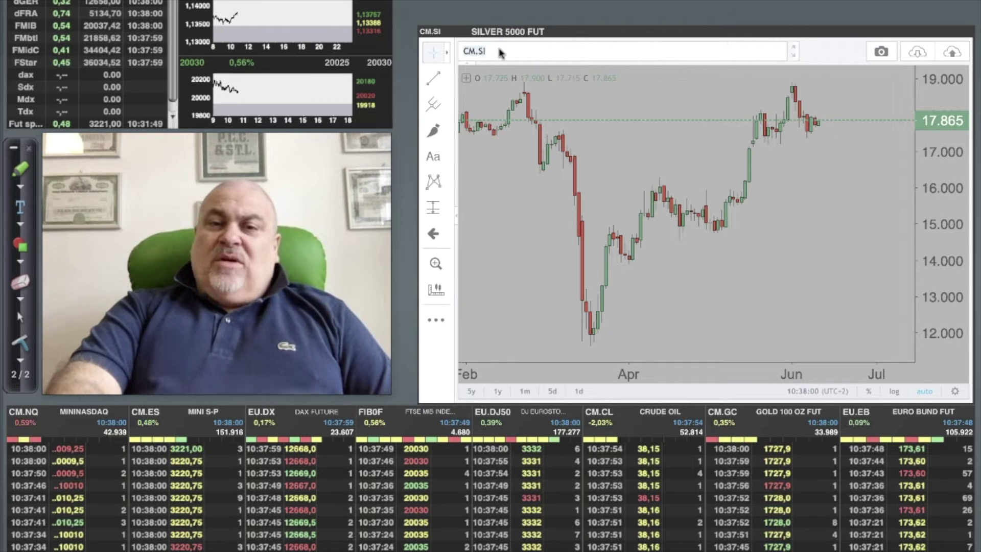
pyautogui.write('CM')
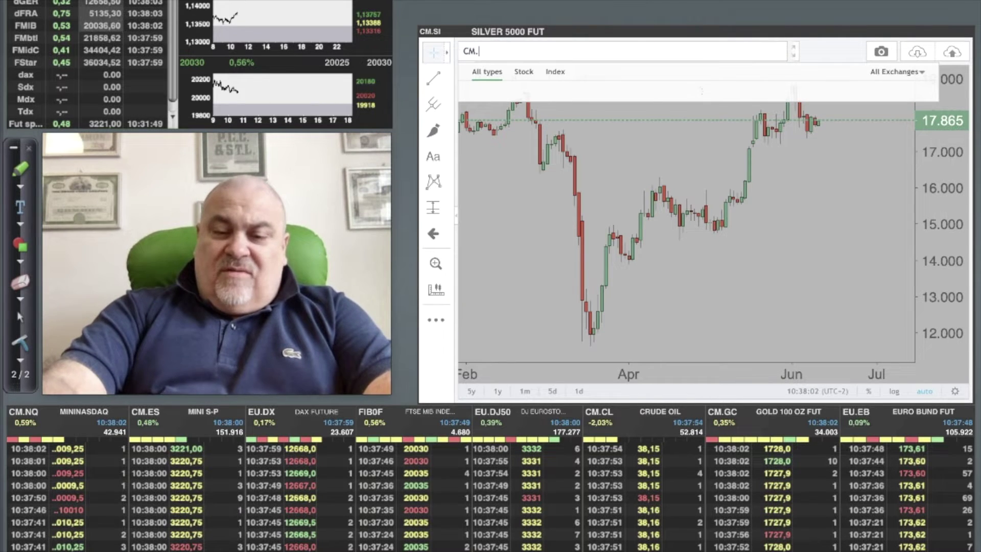
pyautogui.press('Return')
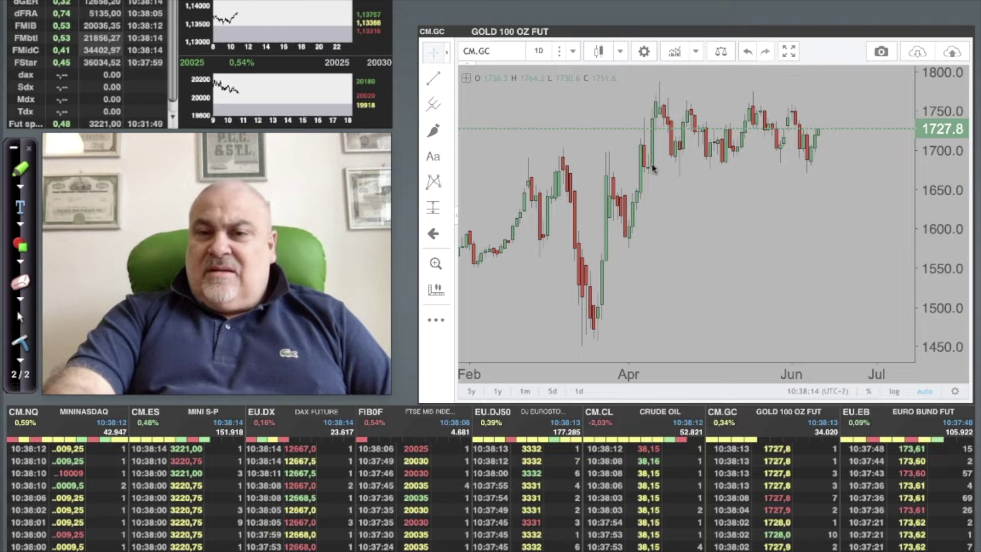
pyautogui.moveTo(644, 168); pyautogui.dragTo(914, 170)
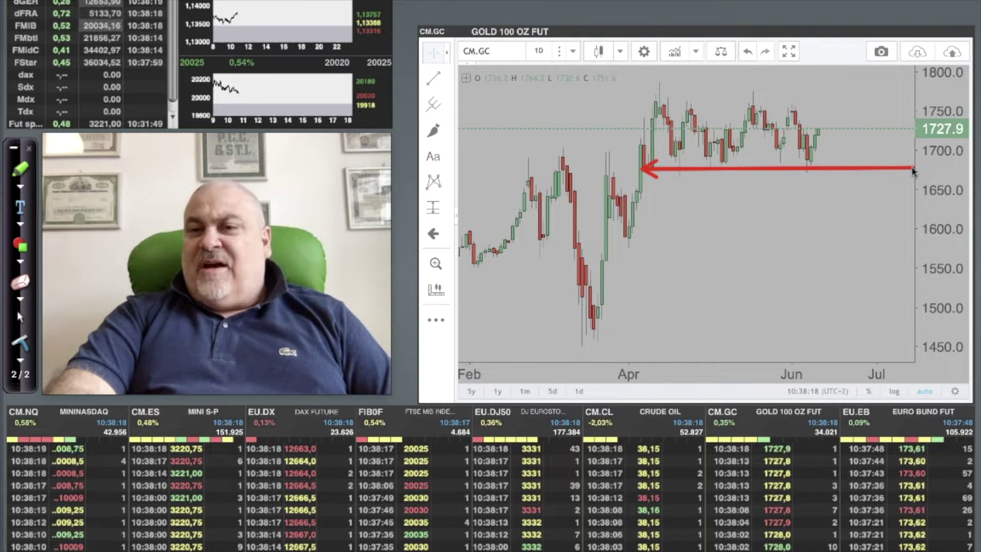
pyautogui.moveTo(653, 100); pyautogui.dragTo(662, 101)
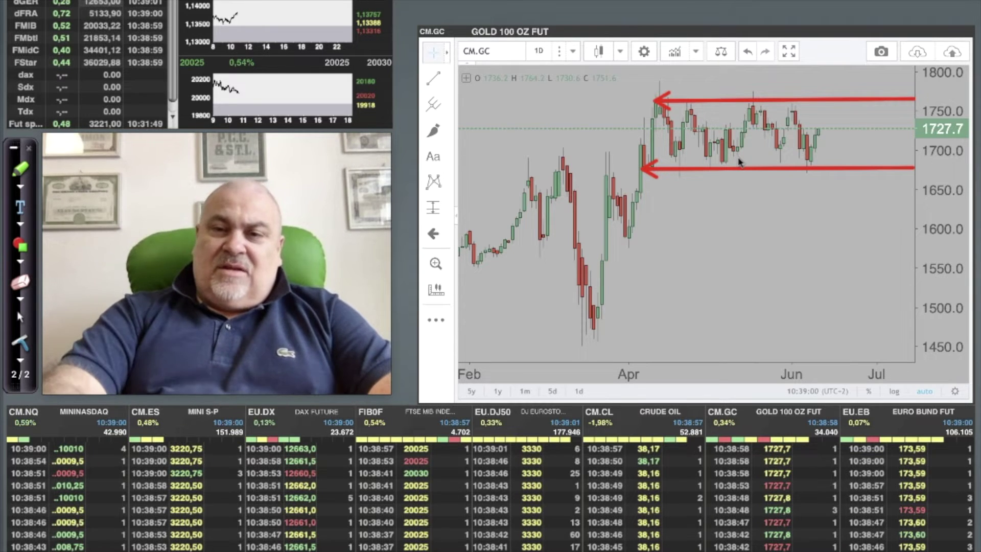
pyautogui.press('Escape')
pyautogui.click(491, 51)
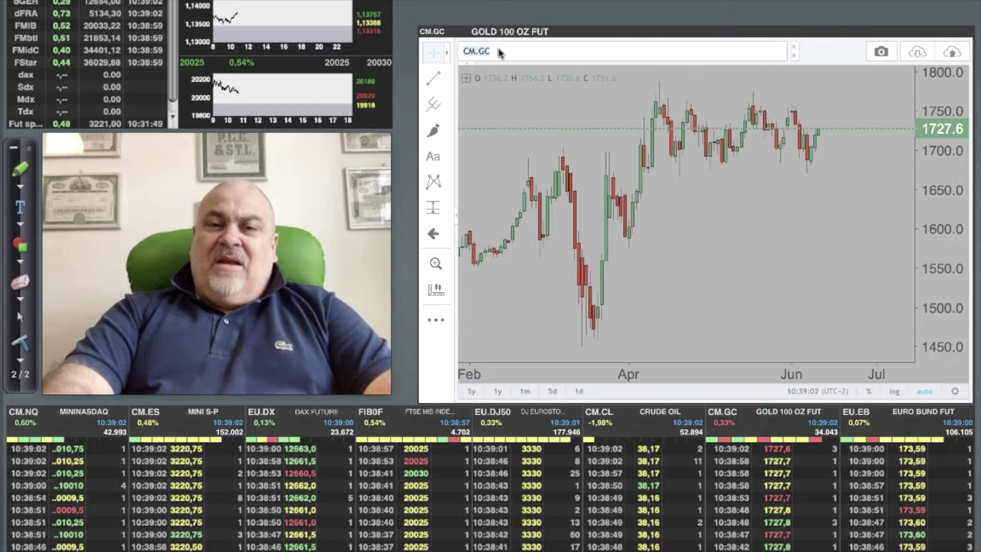
pyautogui.write('CM.')
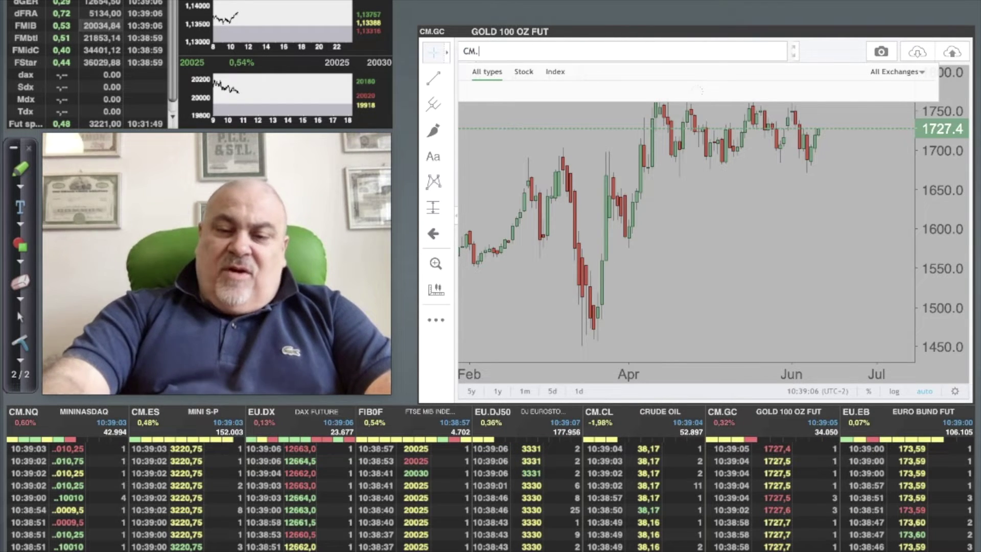
pyautogui.write('NQ')
pyautogui.press('Return')
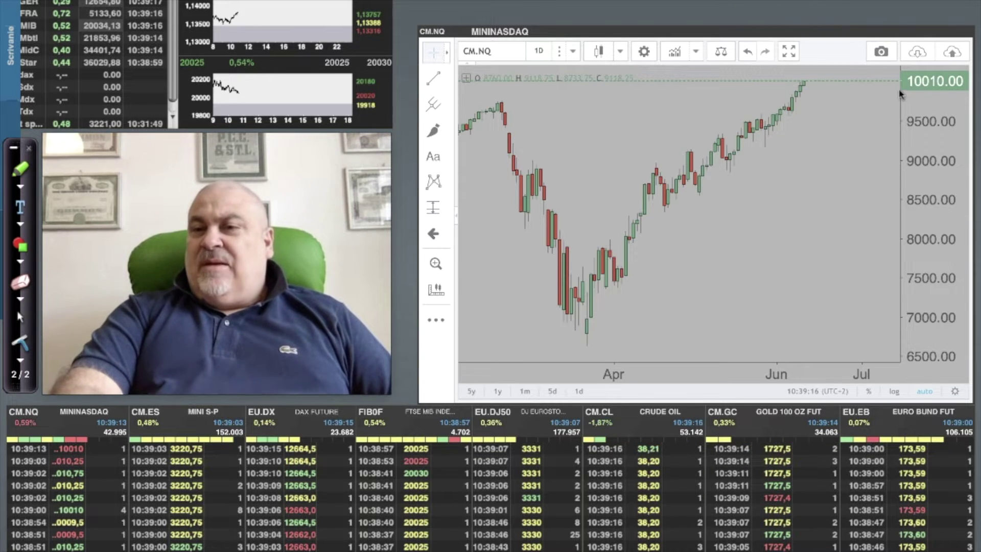
pyautogui.moveTo(846, 140); pyautogui.dragTo(900, 92)
pyautogui.moveTo(846, 140); pyautogui.dragTo(808, 88)
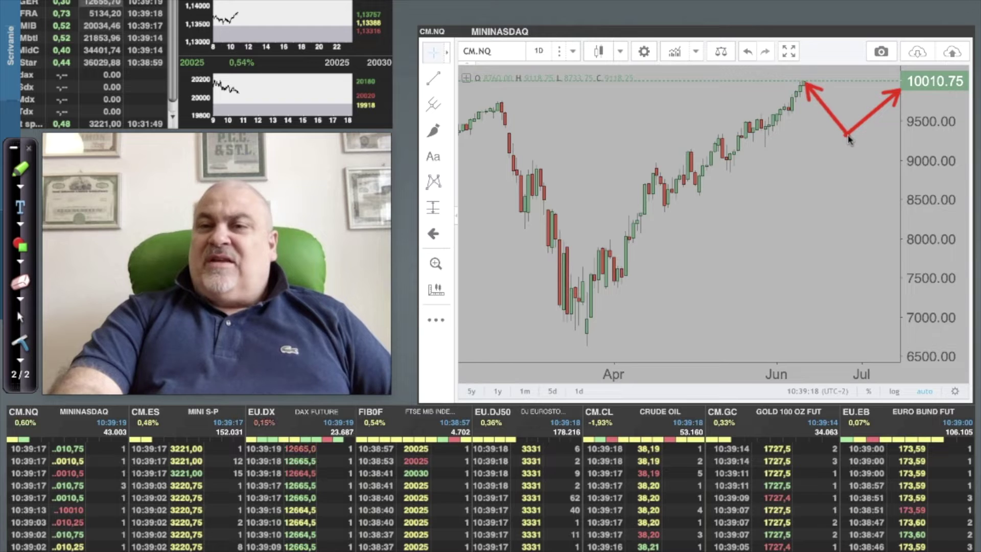
pyautogui.moveTo(927, 126); pyautogui.dragTo(927, 88)
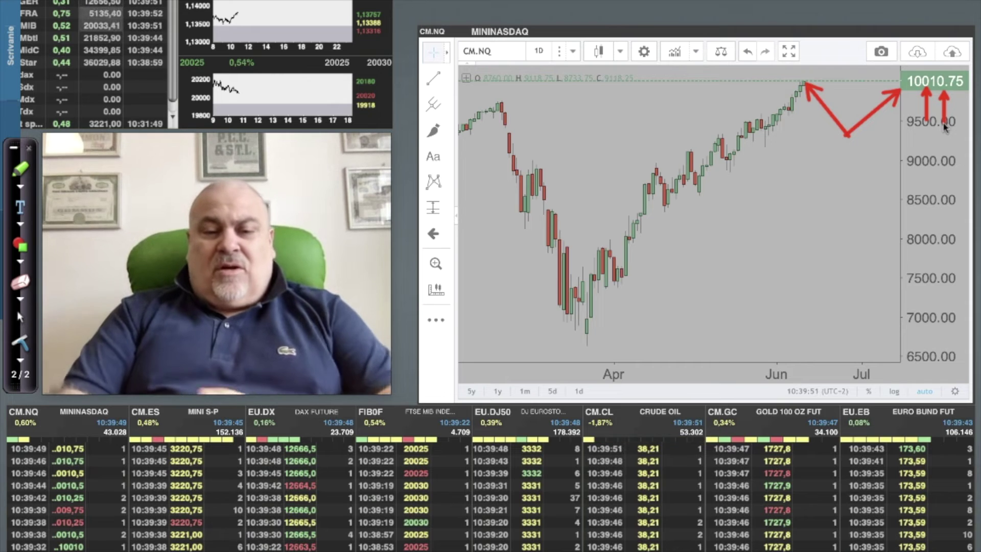
pyautogui.press('Delete')
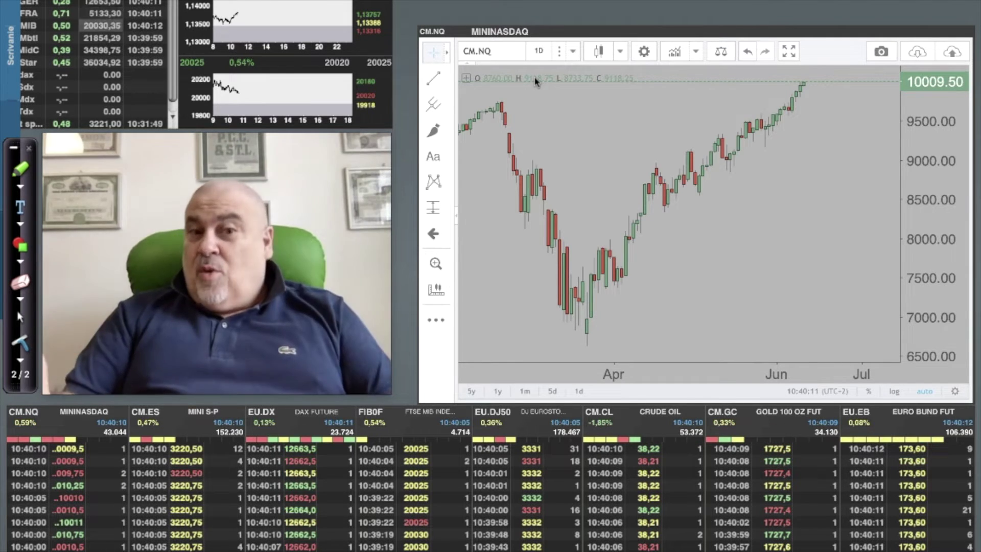
pyautogui.click(487, 52)
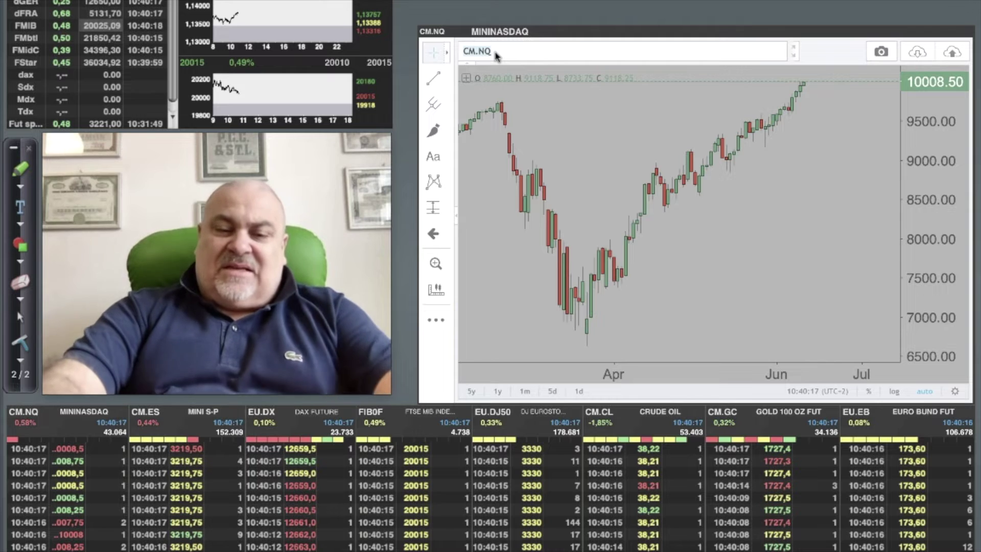
pyautogui.write('CM.ES')
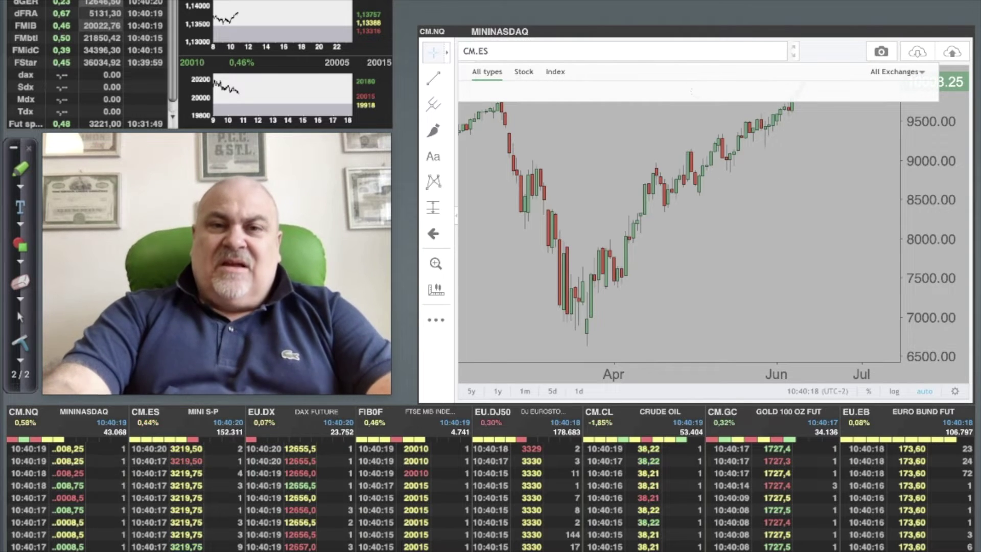
# Load the Mini S&P futures CM.ES daily chart, priced near 3220
pyautogui.press('Return')
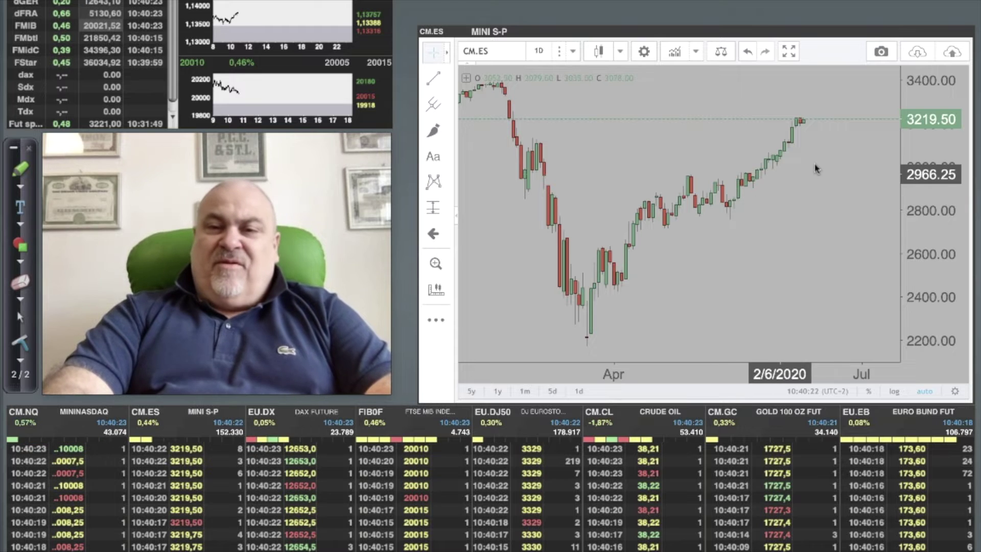
pyautogui.scroll(-2, 814, 172)
pyautogui.scroll(-2, 815, 171)
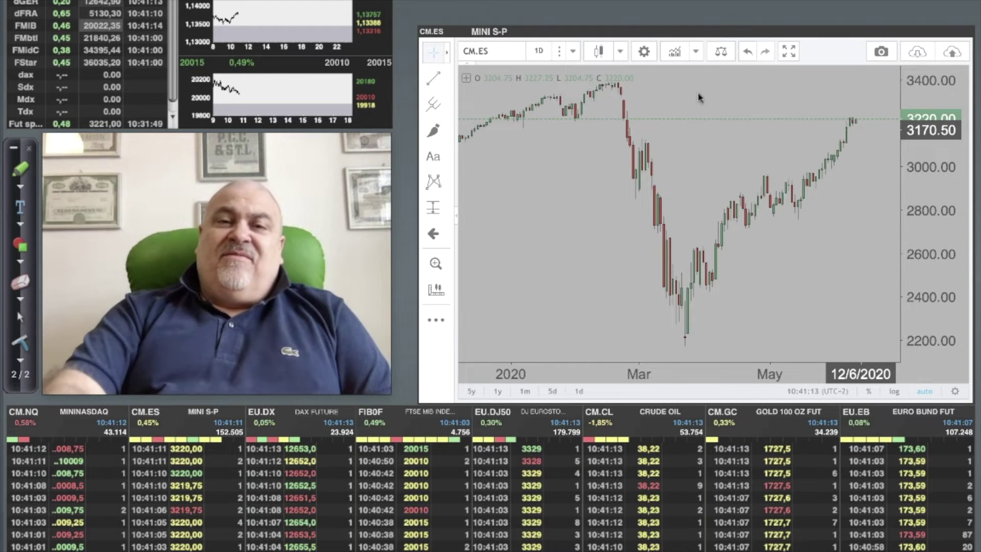
pyautogui.click(498, 52)
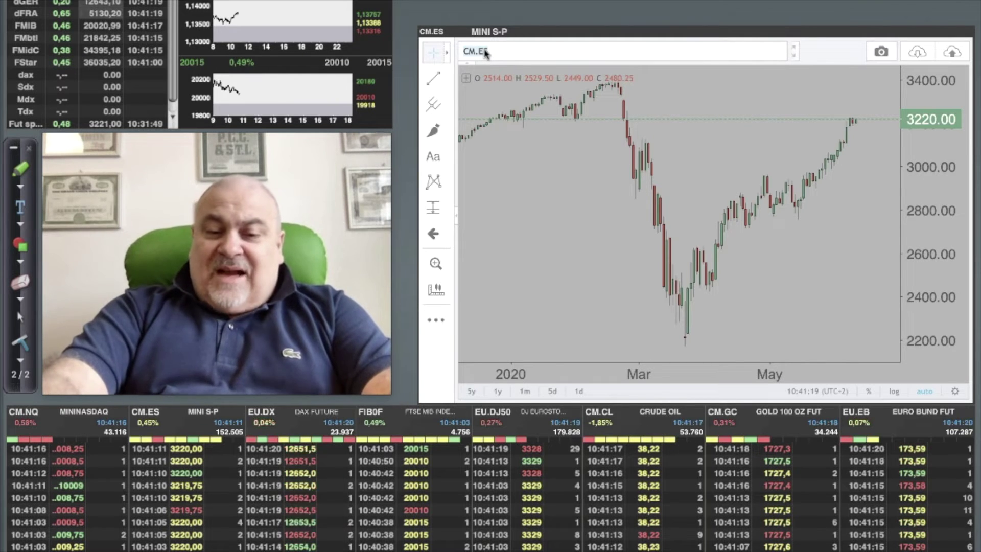
pyautogui.write('EU.DX')
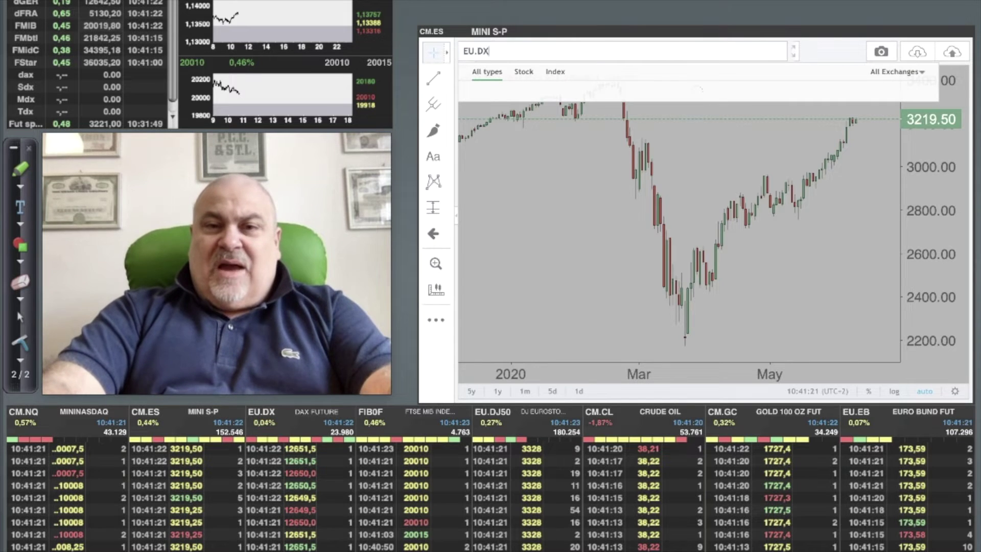
# Load DAX futures EU.DX daily and draw red arrows at the recent highs near 12,770
pyautogui.press('Return')
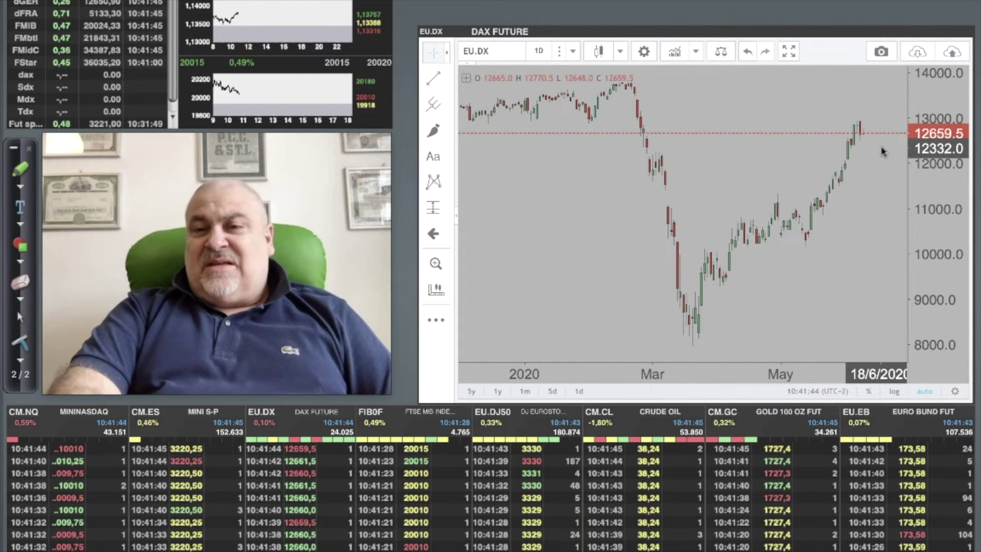
pyautogui.scroll(2, 881, 151)
pyautogui.scroll(-1, 881, 150)
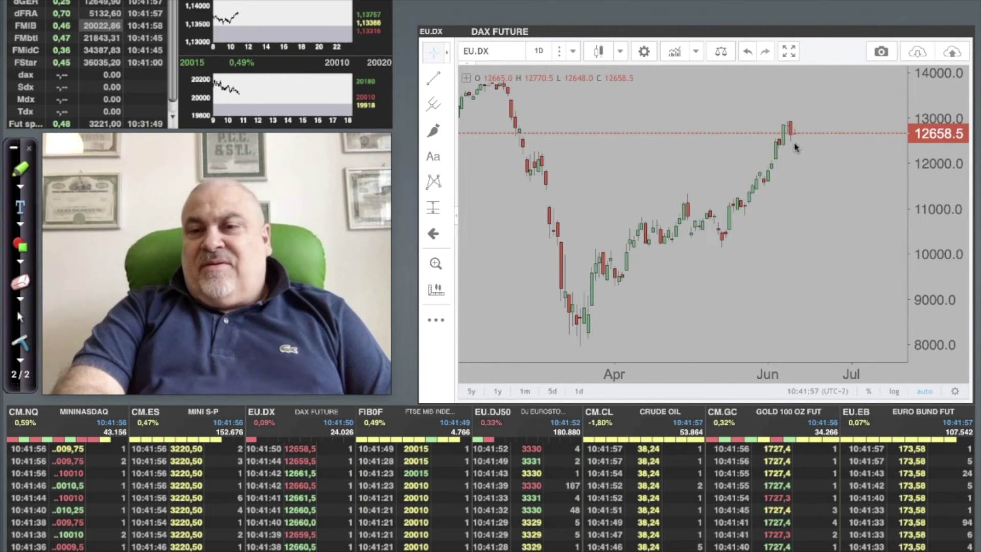
pyautogui.moveTo(840, 156); pyautogui.dragTo(840, 161)
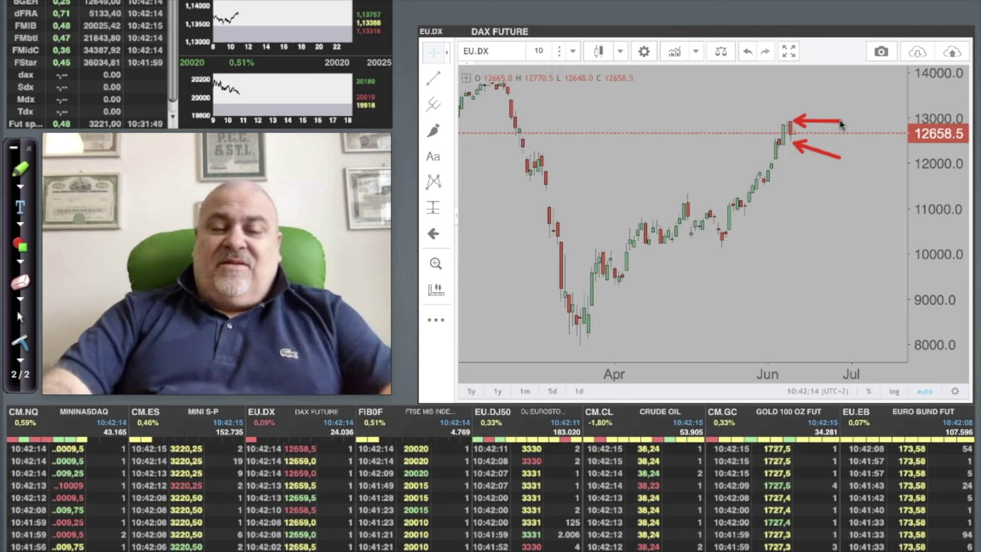
pyautogui.press('Escape')
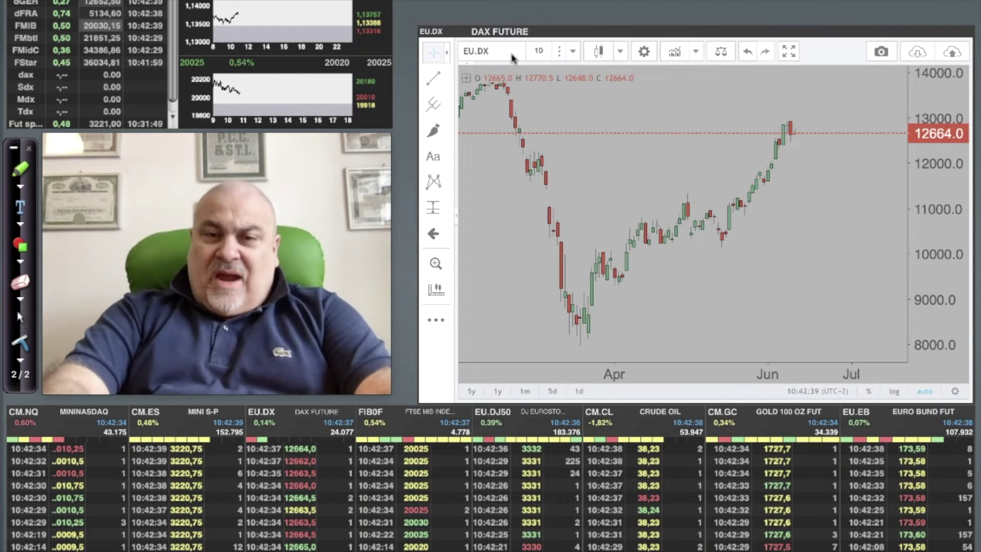
pyautogui.click(490, 50)
pyautogui.write('E')
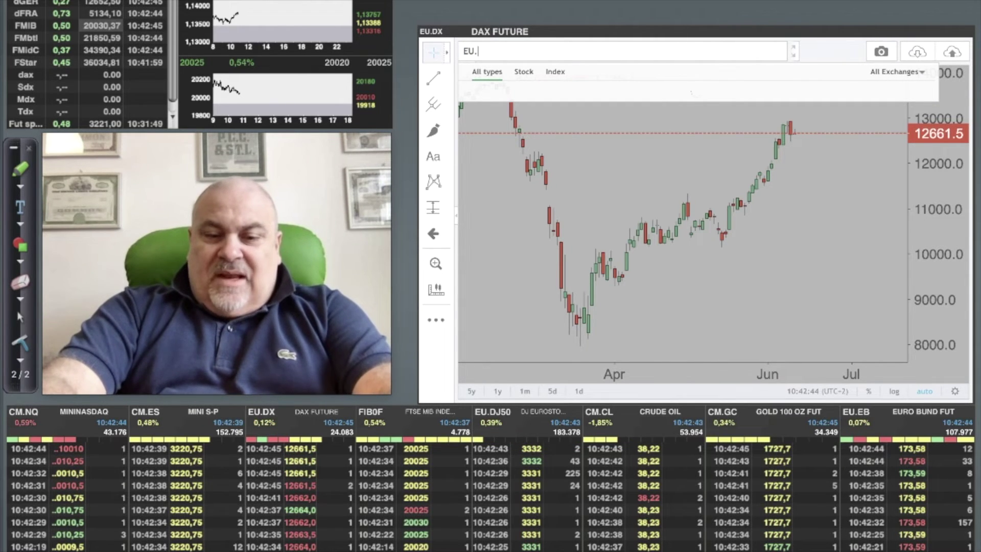
pyautogui.write('J50')
# Load EU.DJ50 daily candles and pan sideways to the June rally near 3329
pyautogui.press('Return')
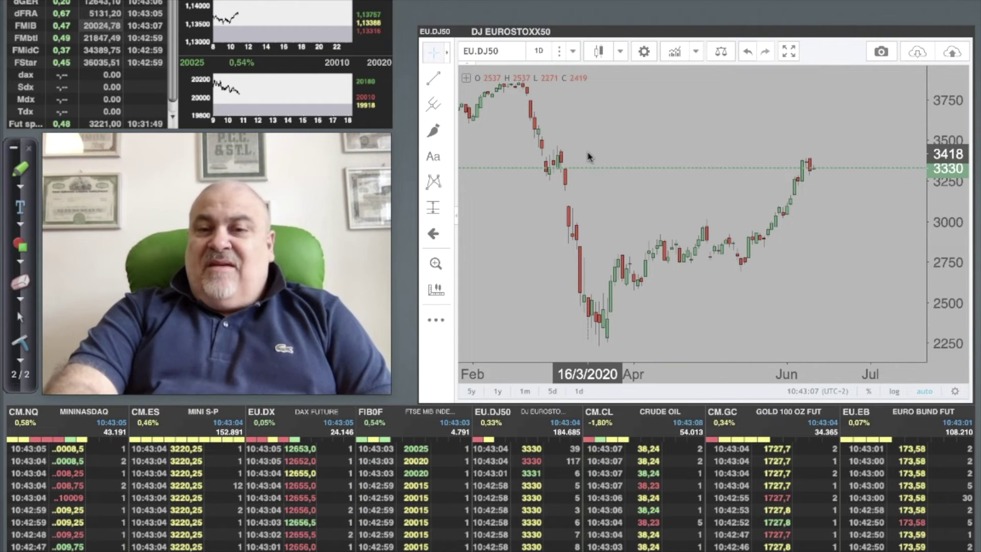
pyautogui.moveTo(589, 156); pyautogui.dragTo(574, 153)
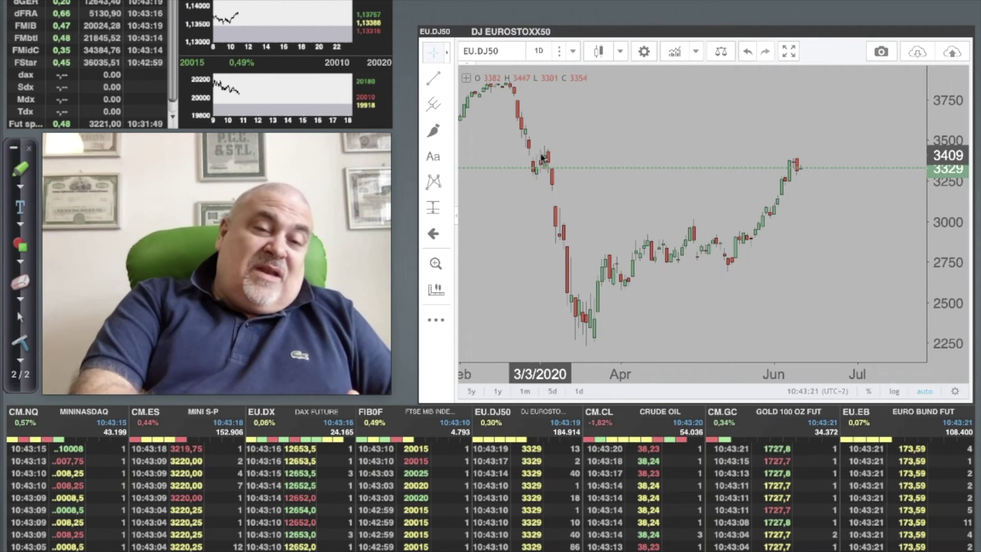
# Load the FIBSP daily chart, showing price near 20,015 after the June rally
pyautogui.click(490, 50)
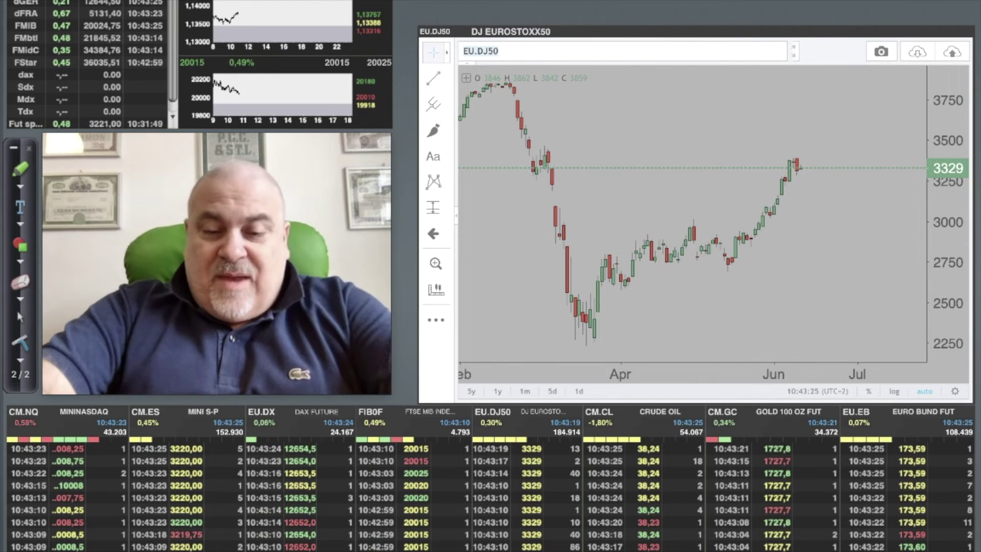
pyautogui.write('VFI')
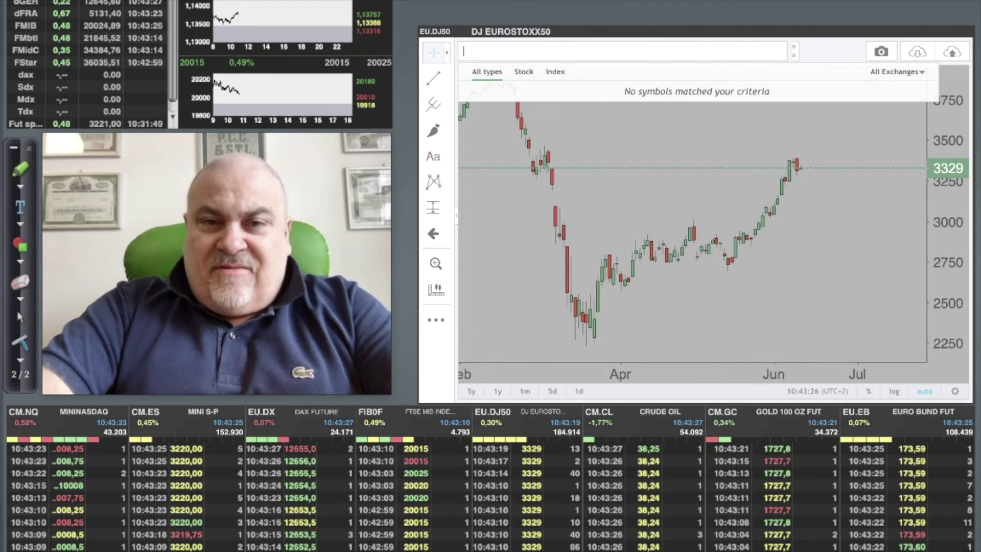
pyautogui.write('FIBSP')
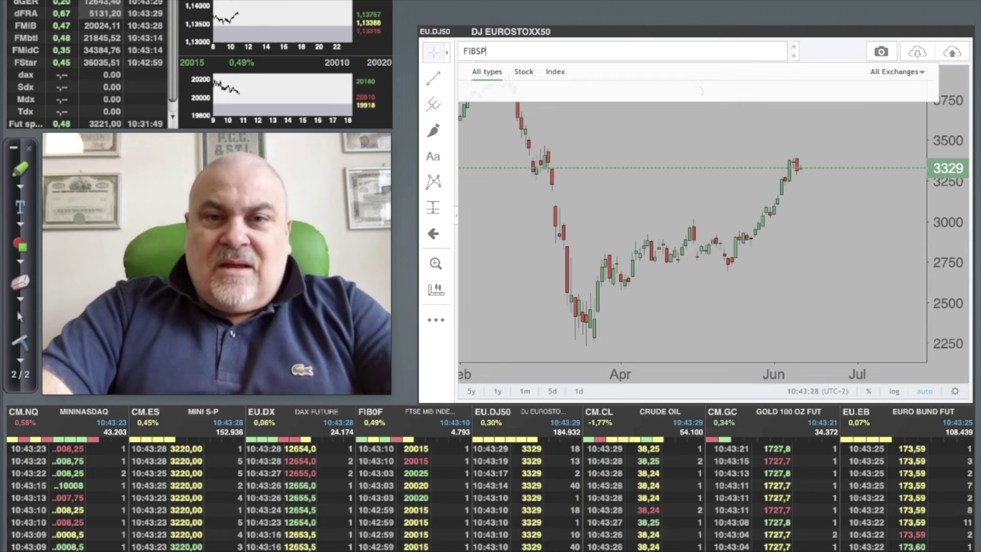
pyautogui.press('Return')
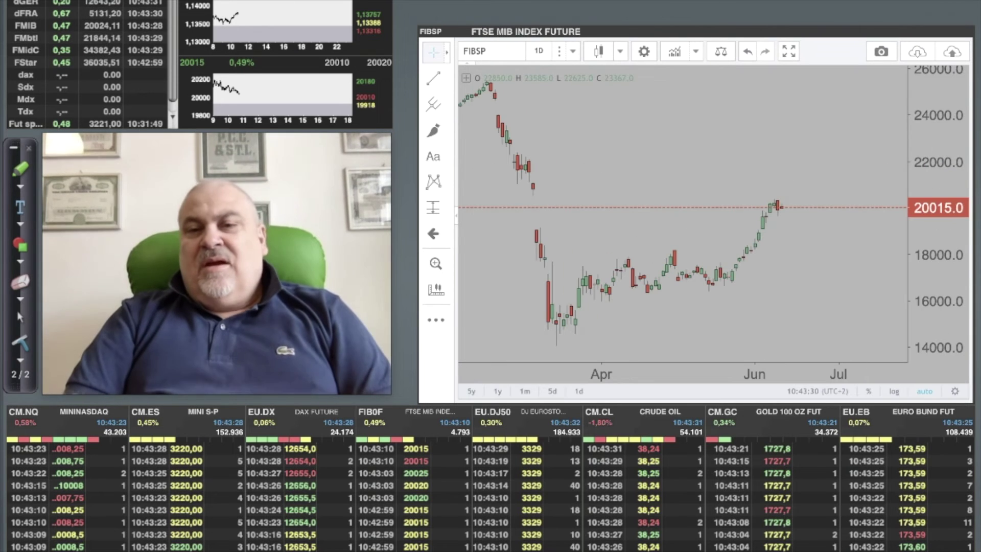